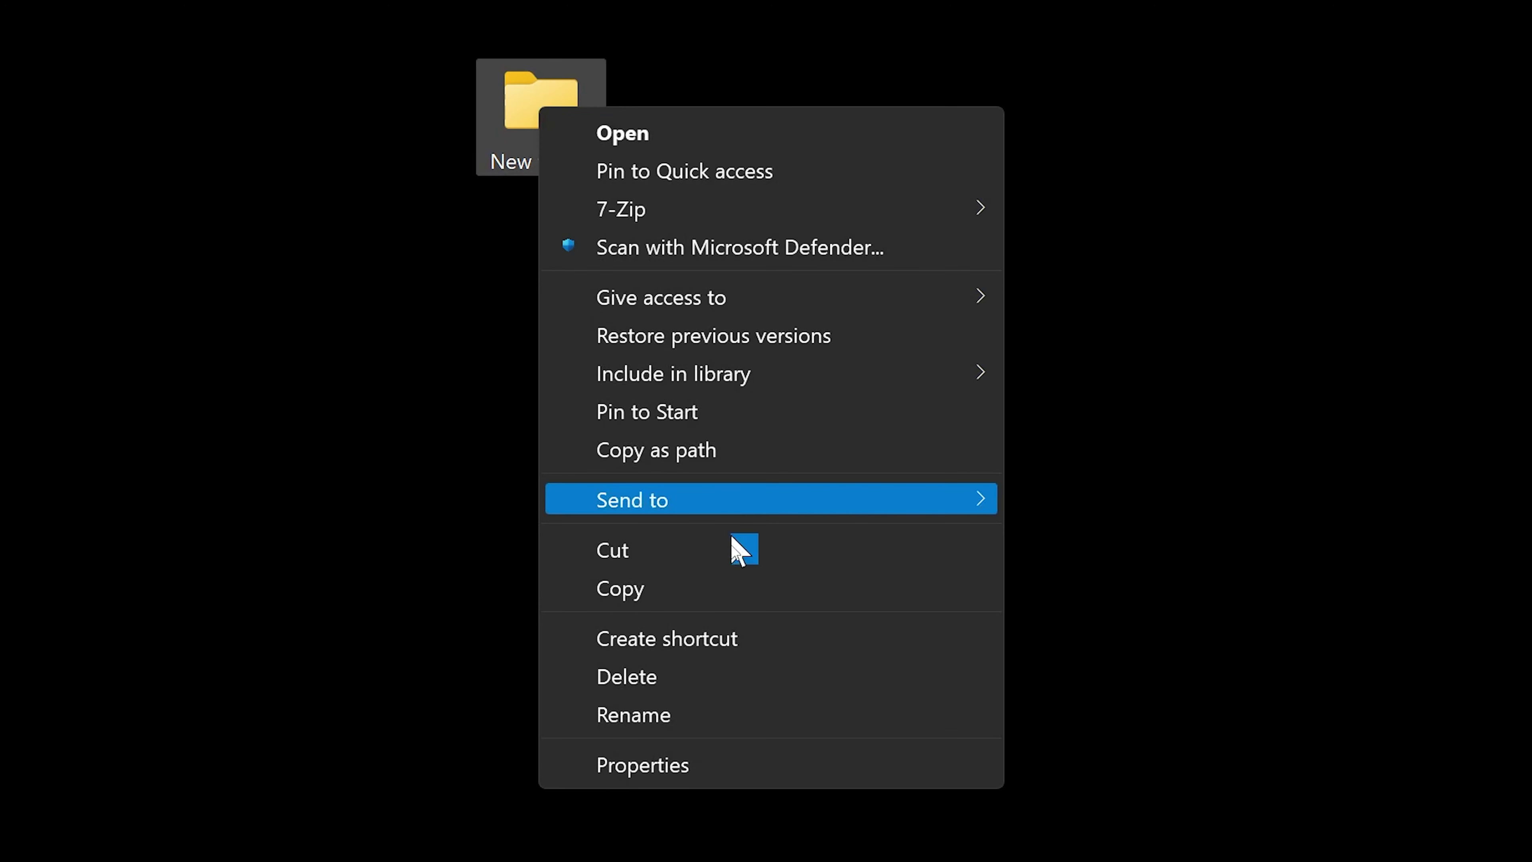
Download the Winaero Tweaker zip from the page's Download Winaero Tweaker section
right_click(518, 97)
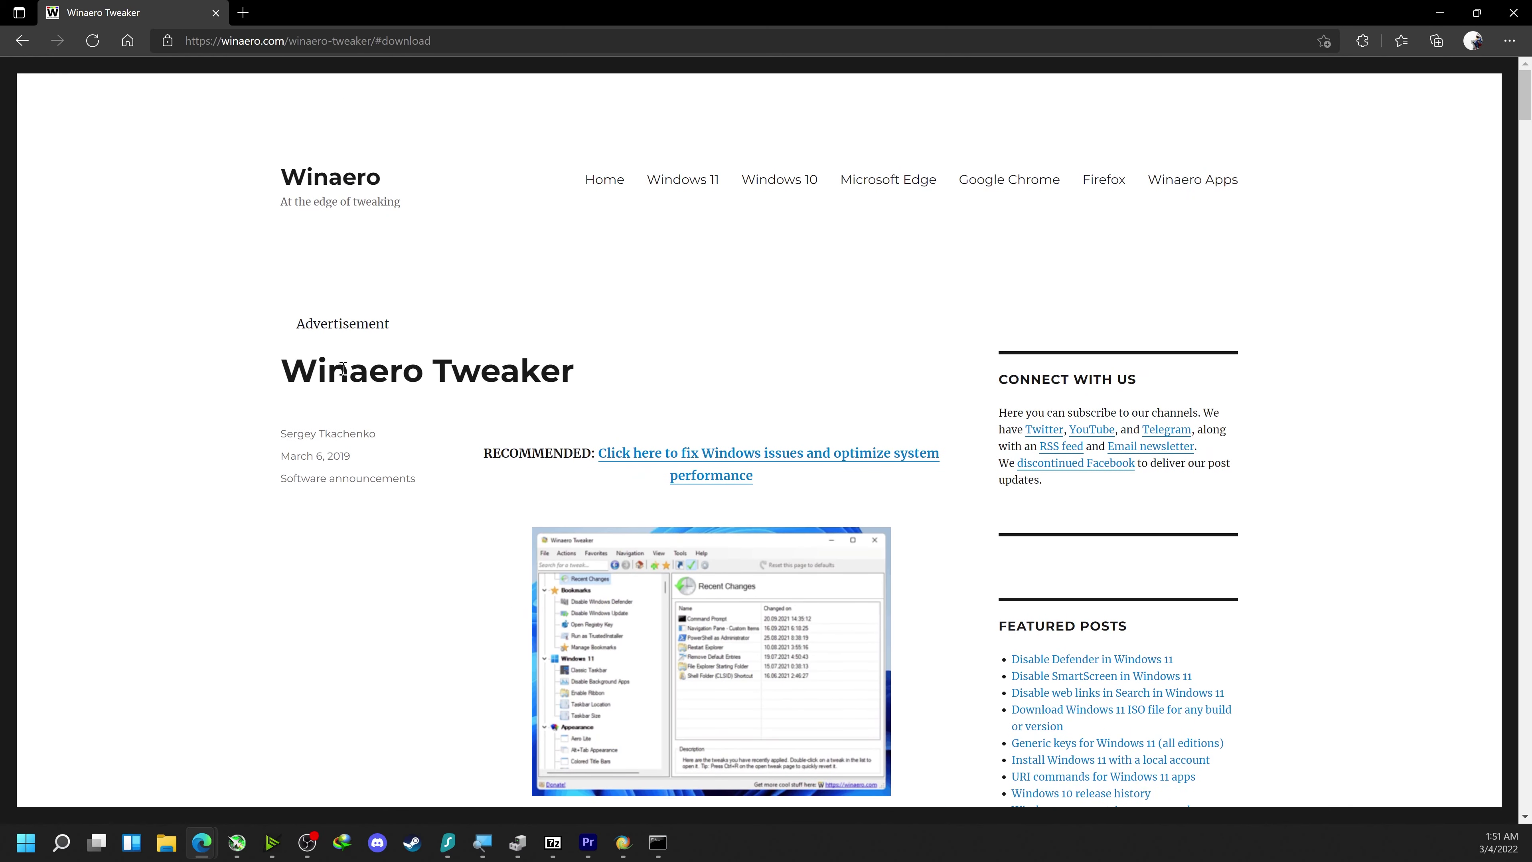
scroll(548, 415, down, 10)
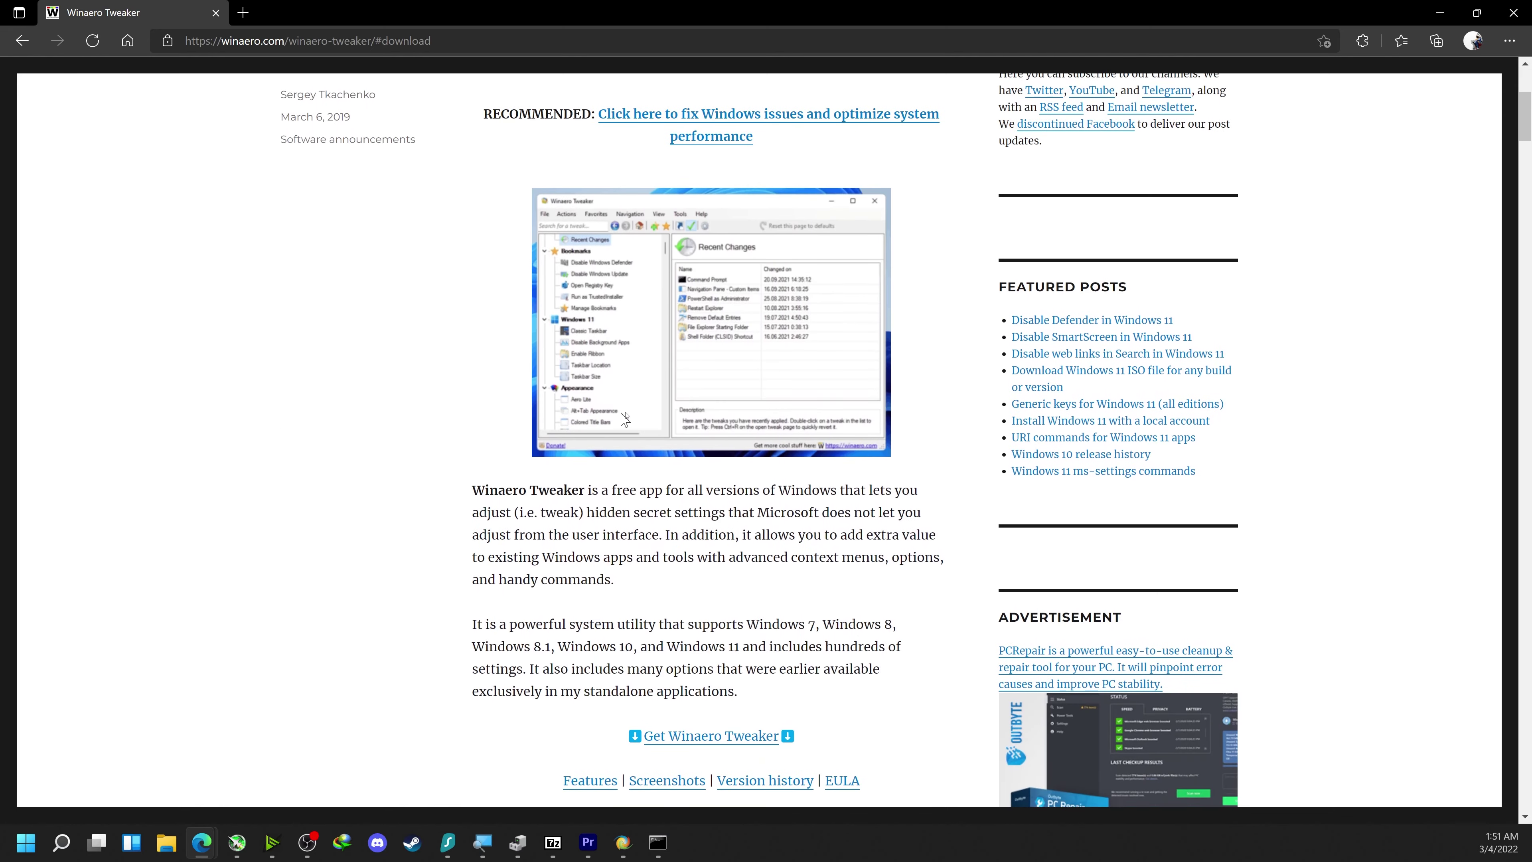
scroll(579, 416, up, 2)
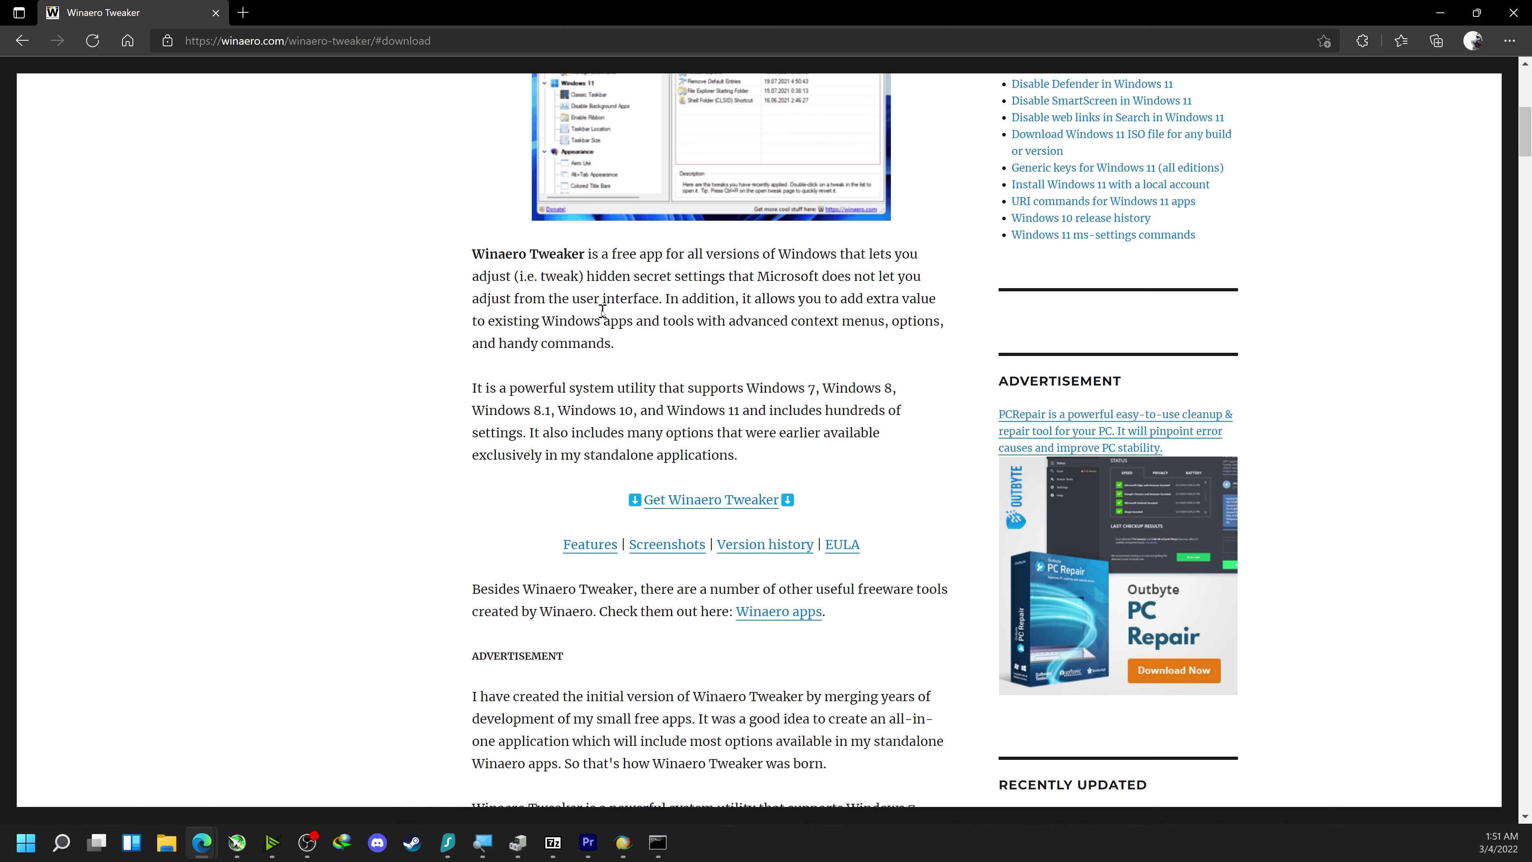
scroll(637, 459, down, 4)
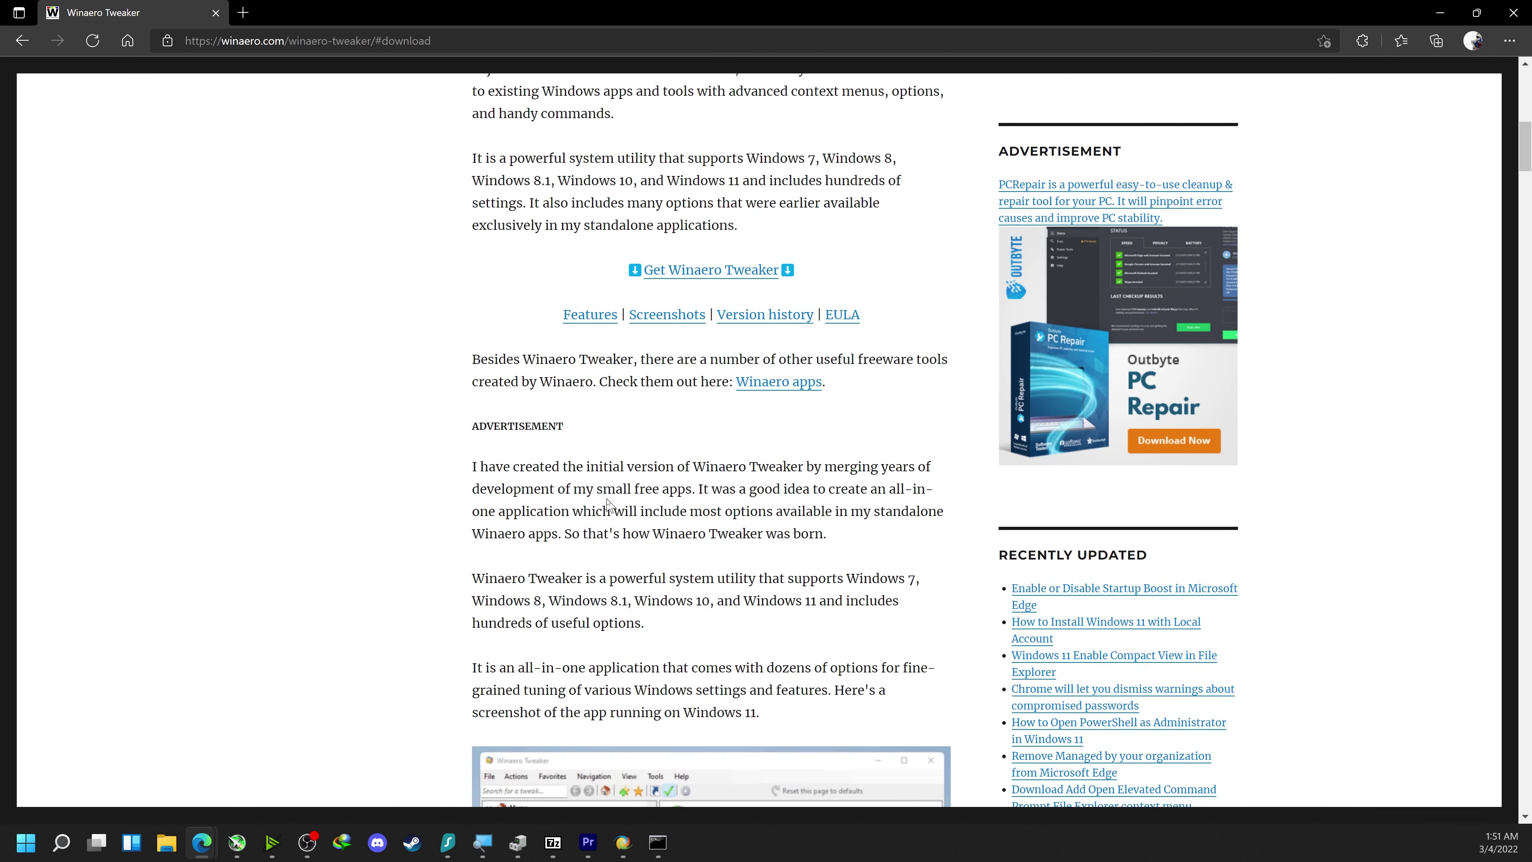
click(701, 270)
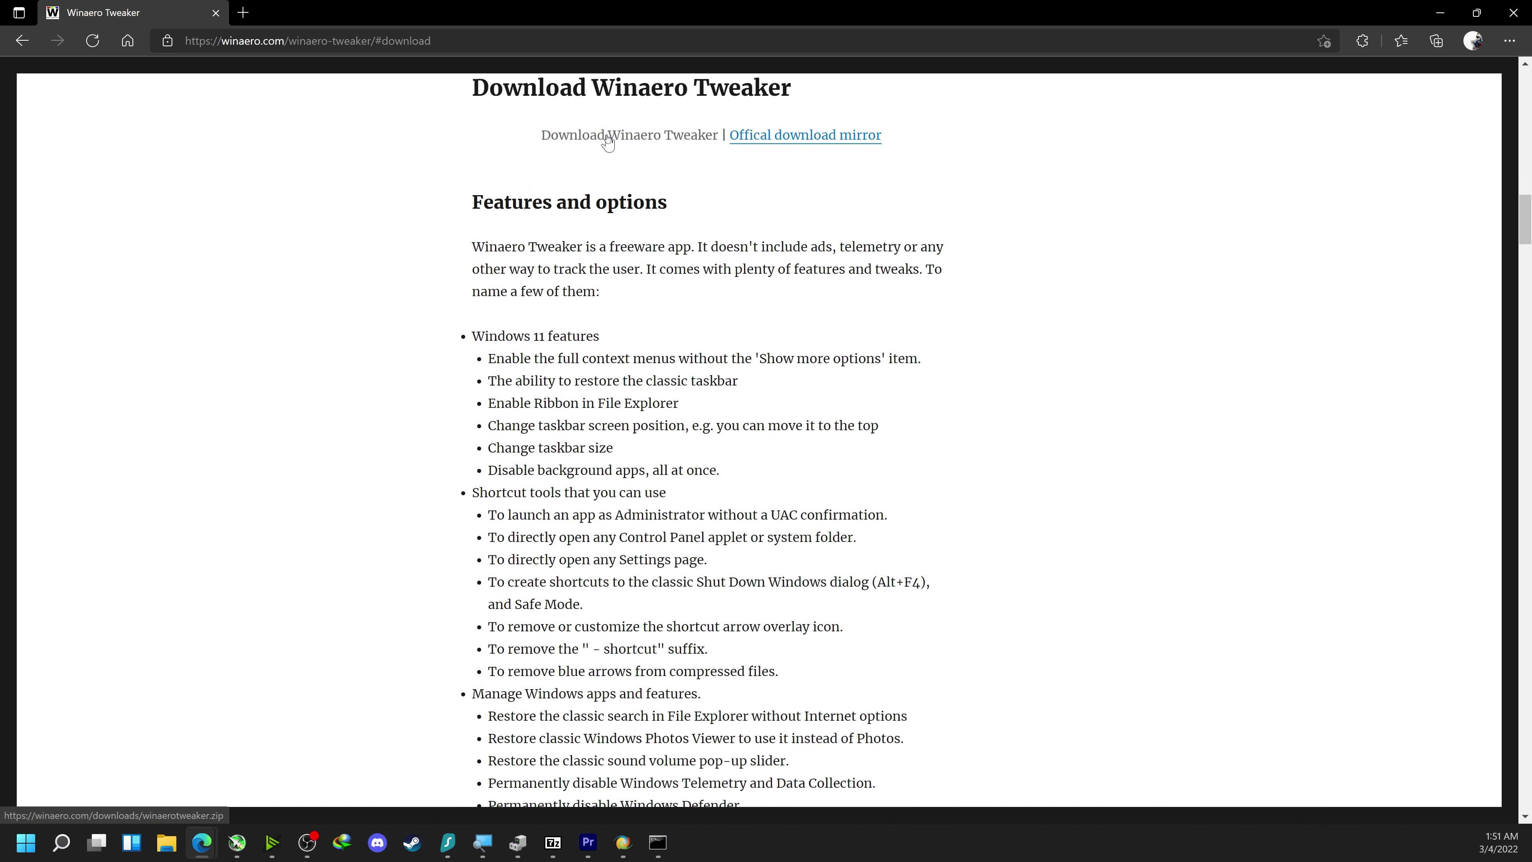
click(700, 136)
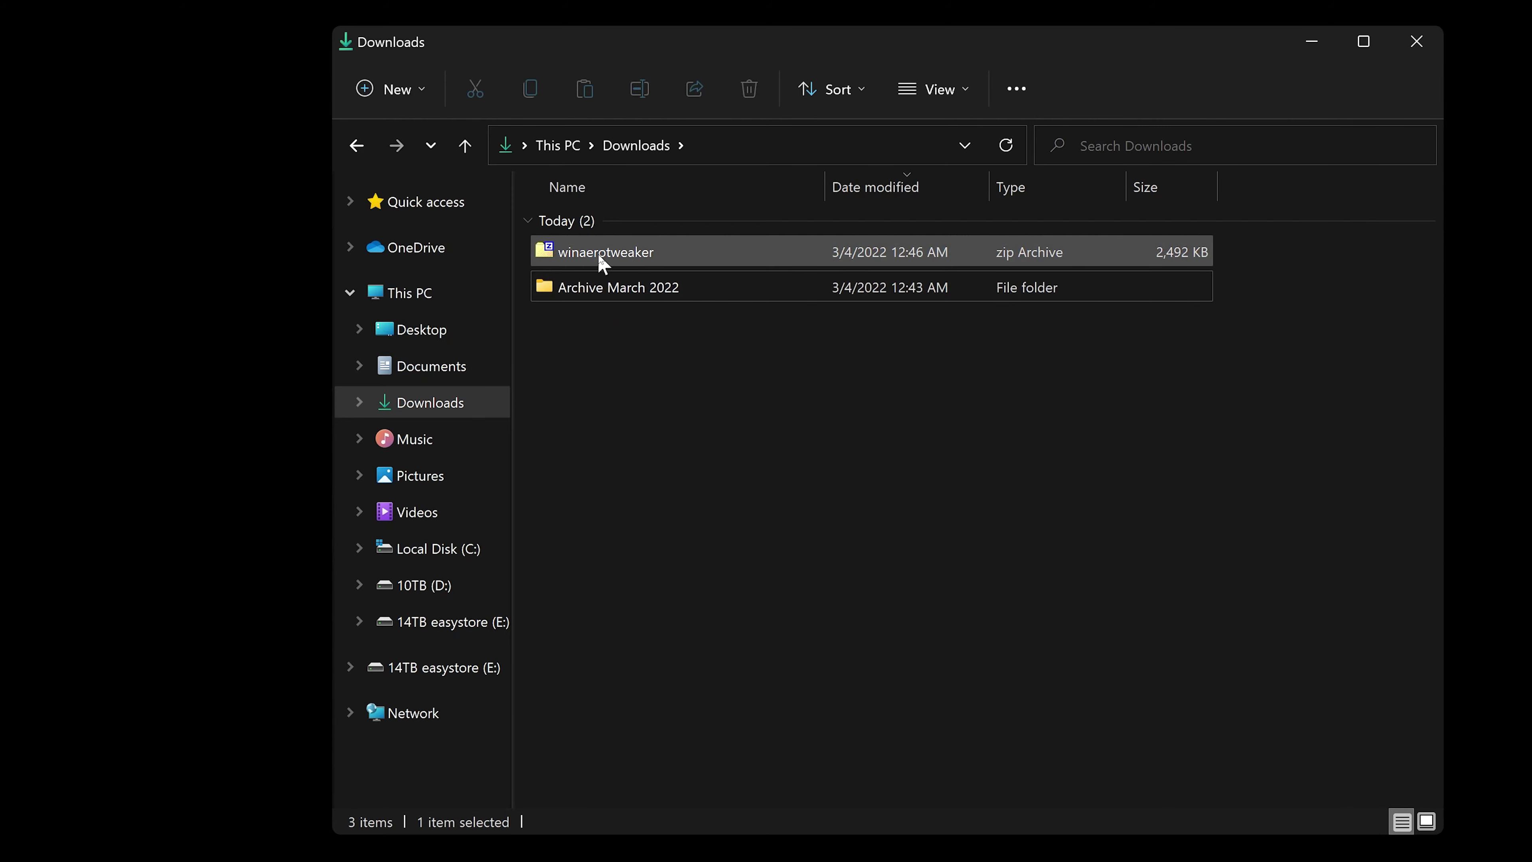
Select the winaerotweaker zip and browse its 7-Zip and Open with context submenus
click(601, 260)
drag(669, 43, 549, 39)
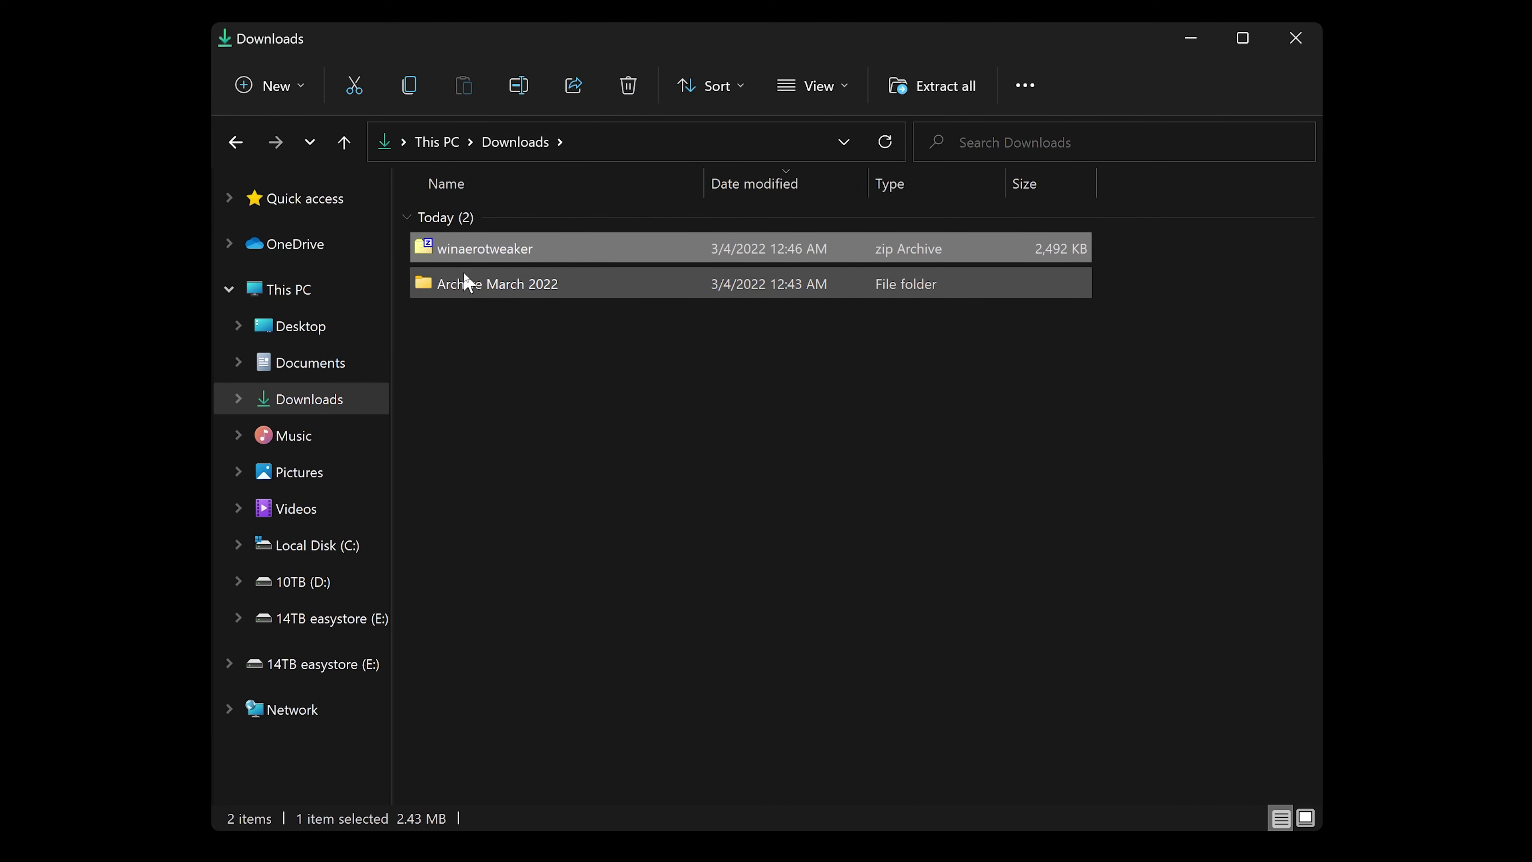
right_click(460, 254)
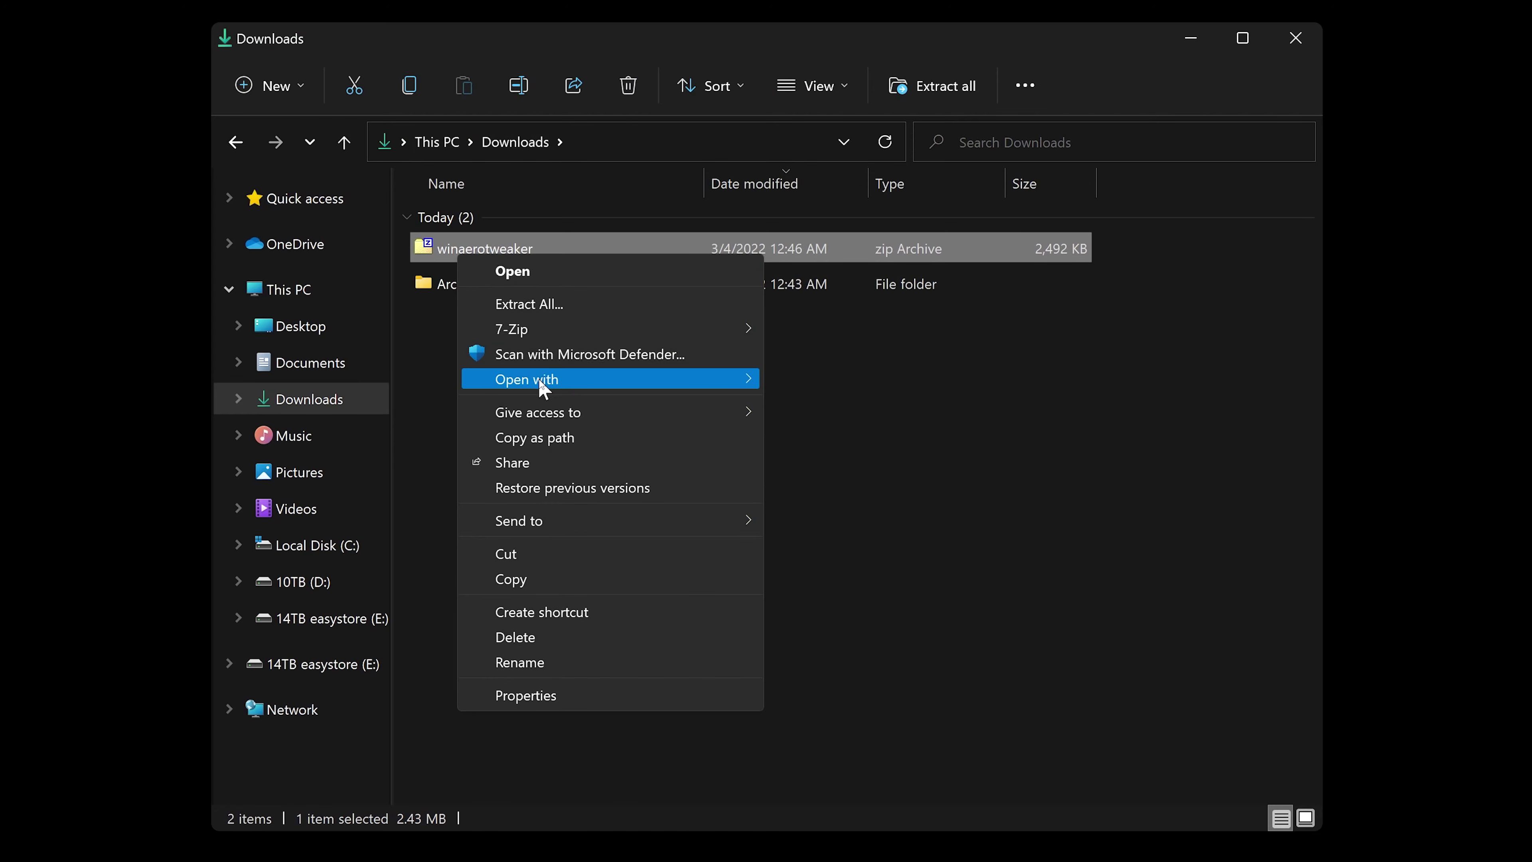
mouse_move(584, 326)
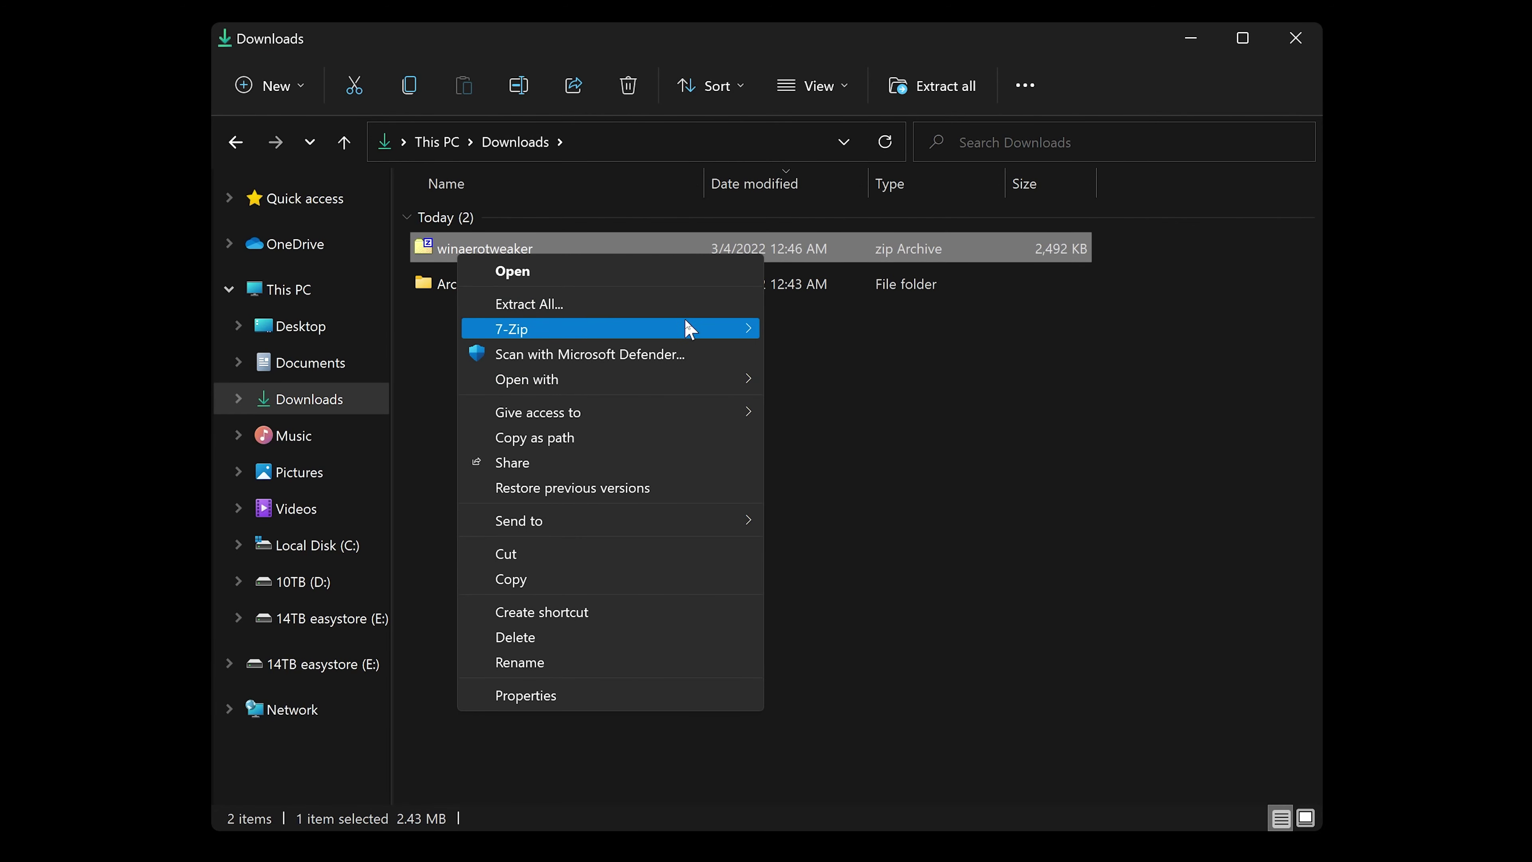
mouse_move(633, 330)
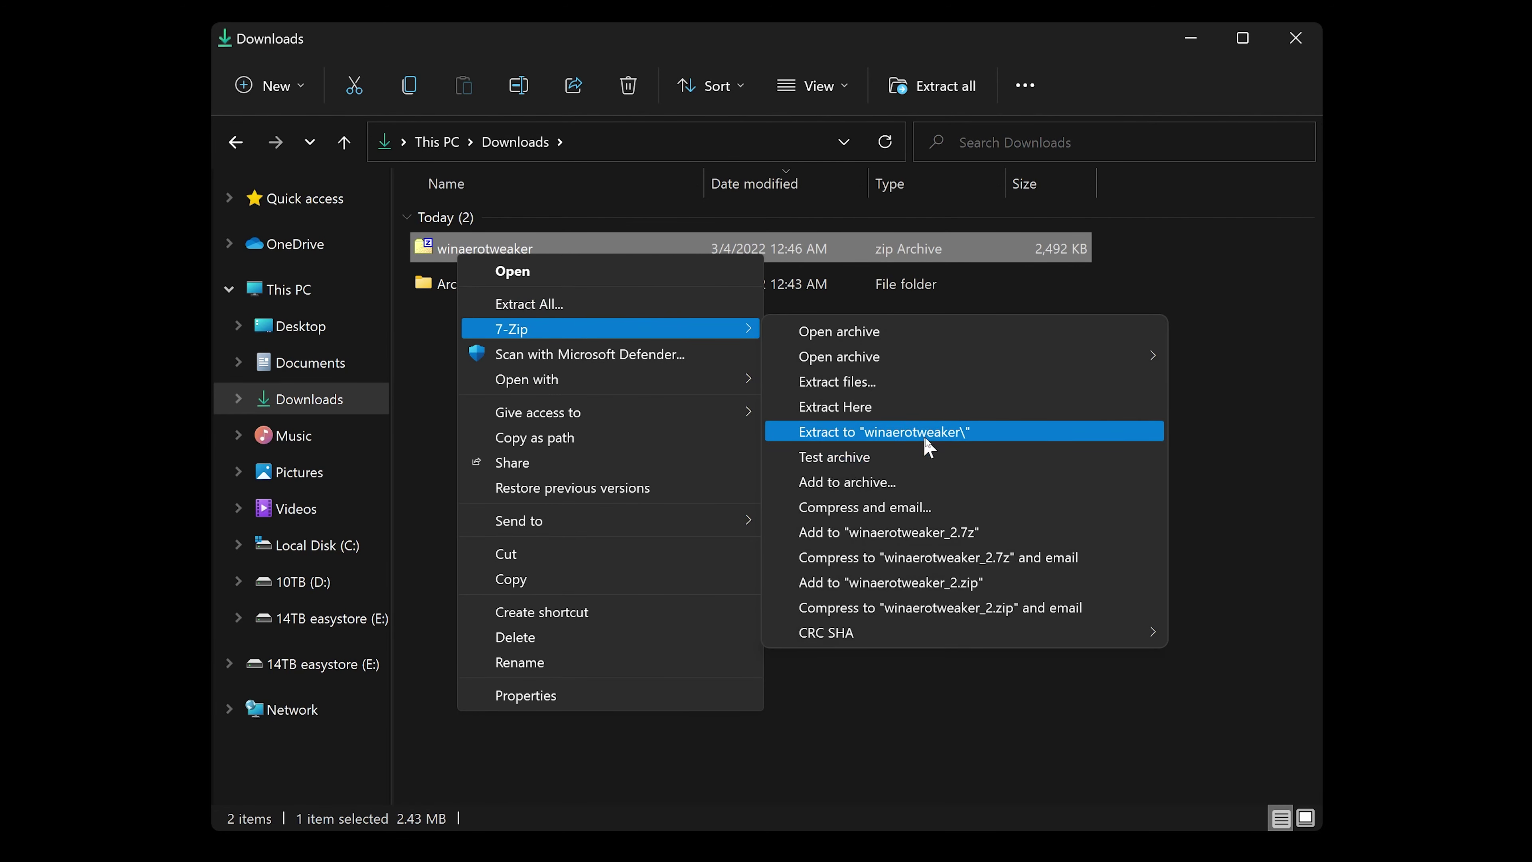
mouse_move(645, 383)
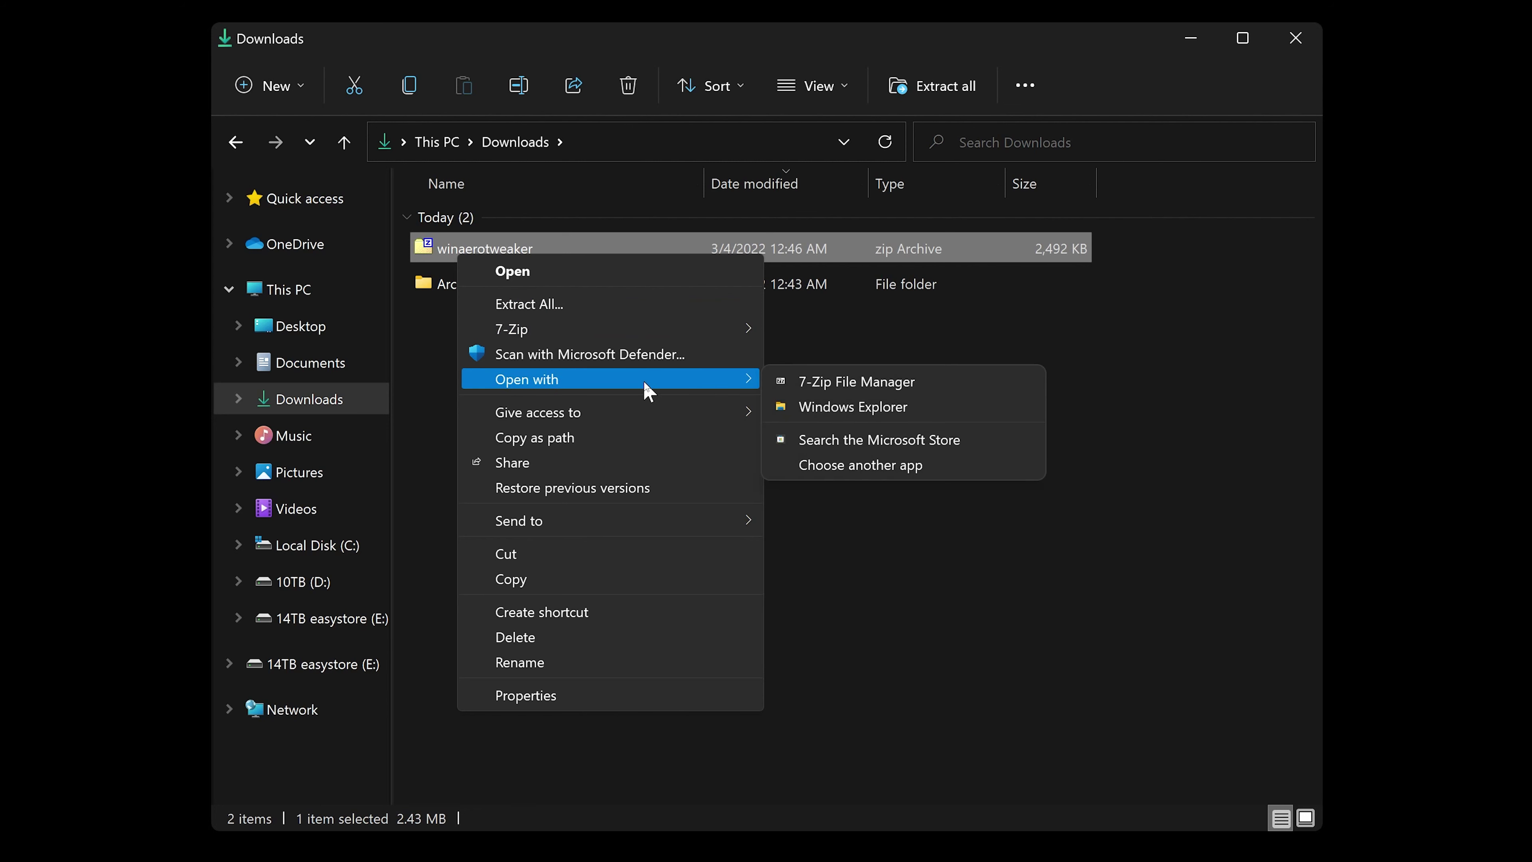
Open the zip in 7-Zip File Manager, then choose Extract All for it
click(439, 240)
double_click(440, 240)
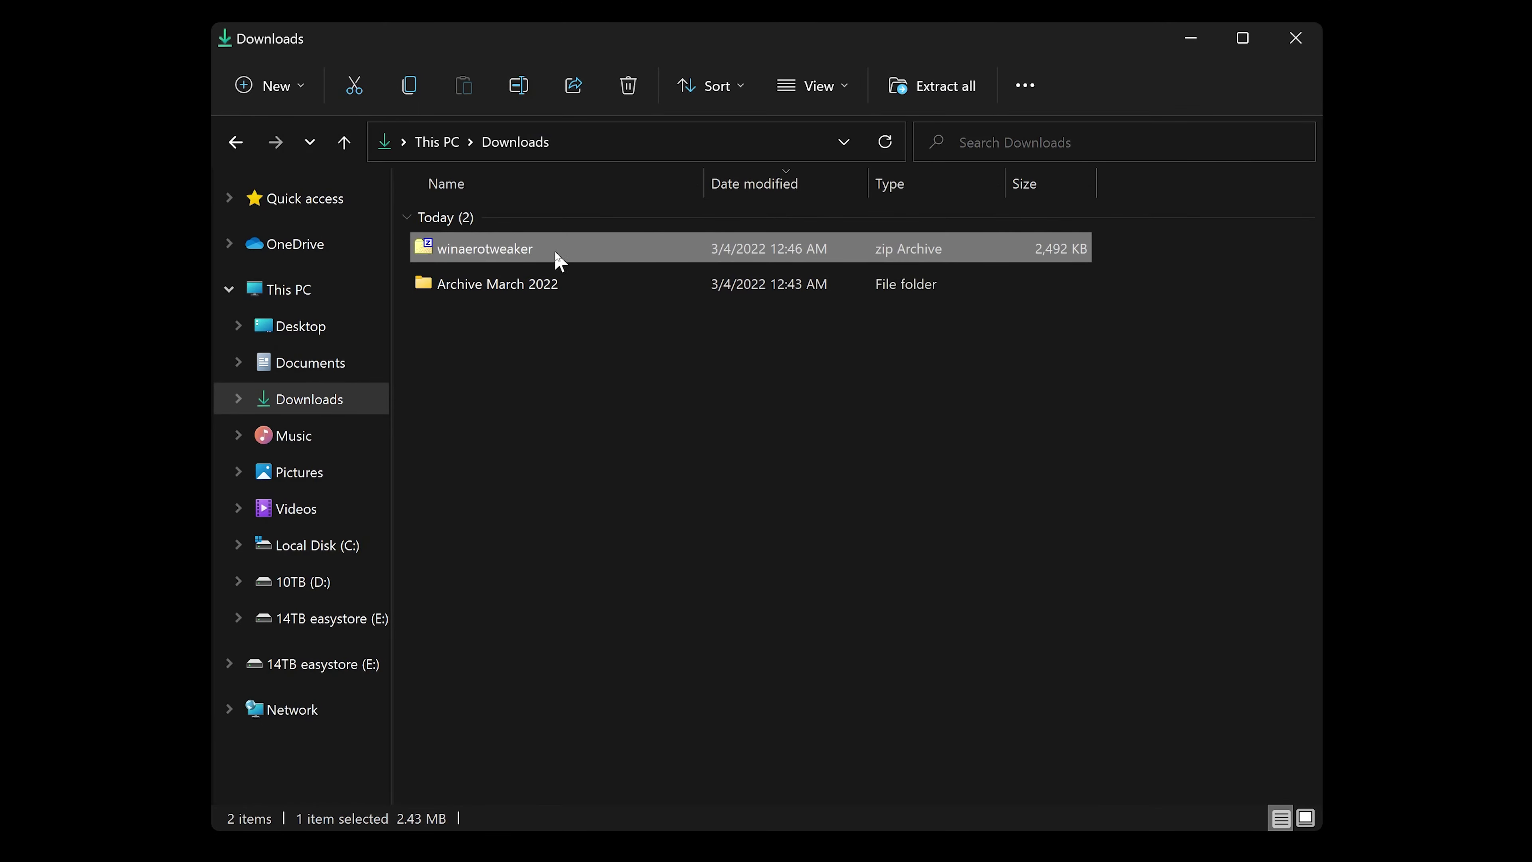
right_click(555, 253)
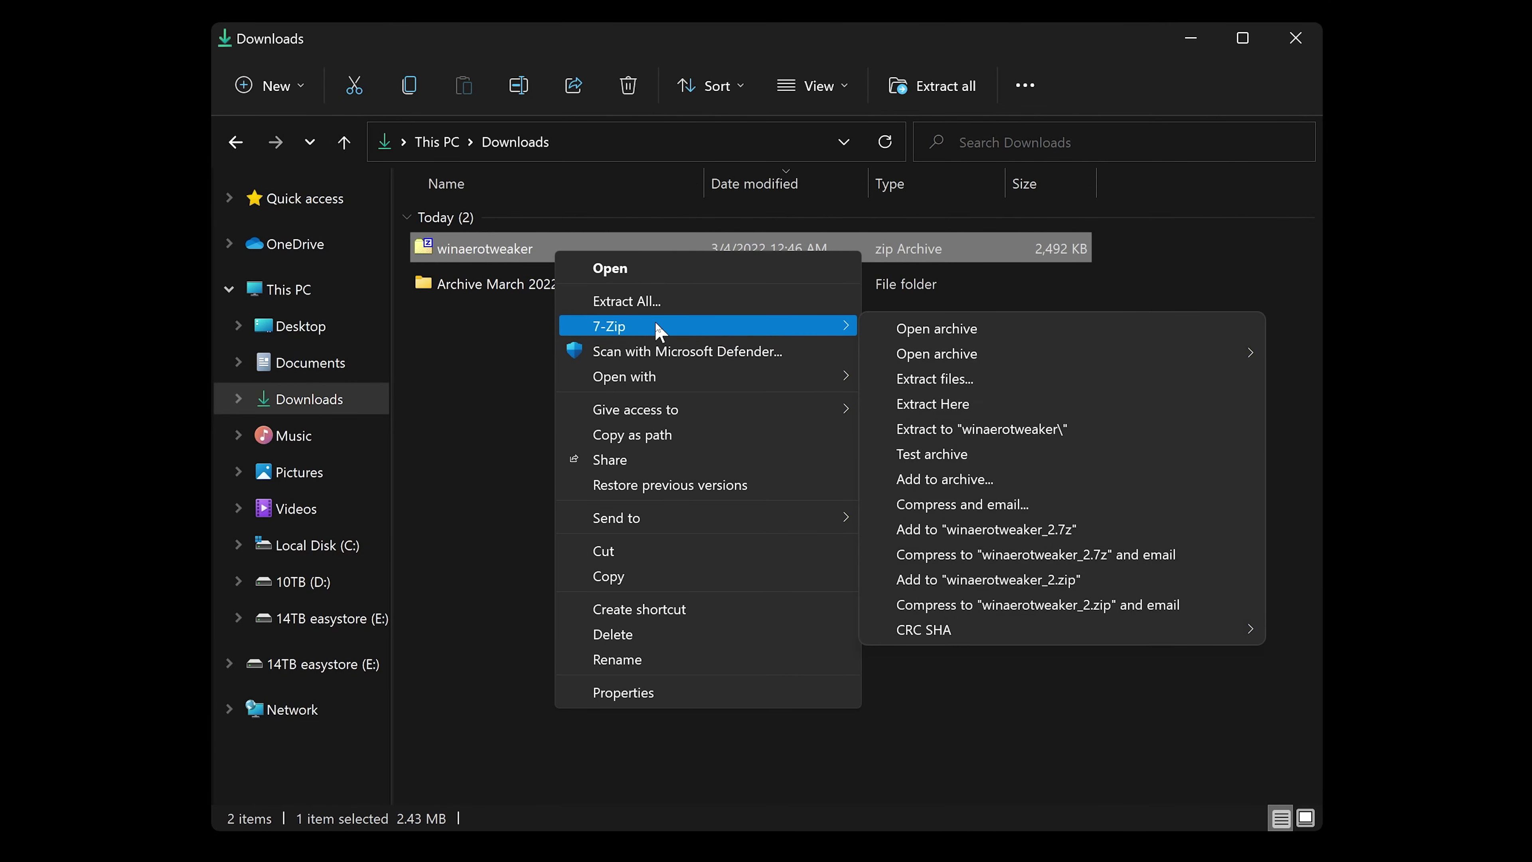
click(657, 302)
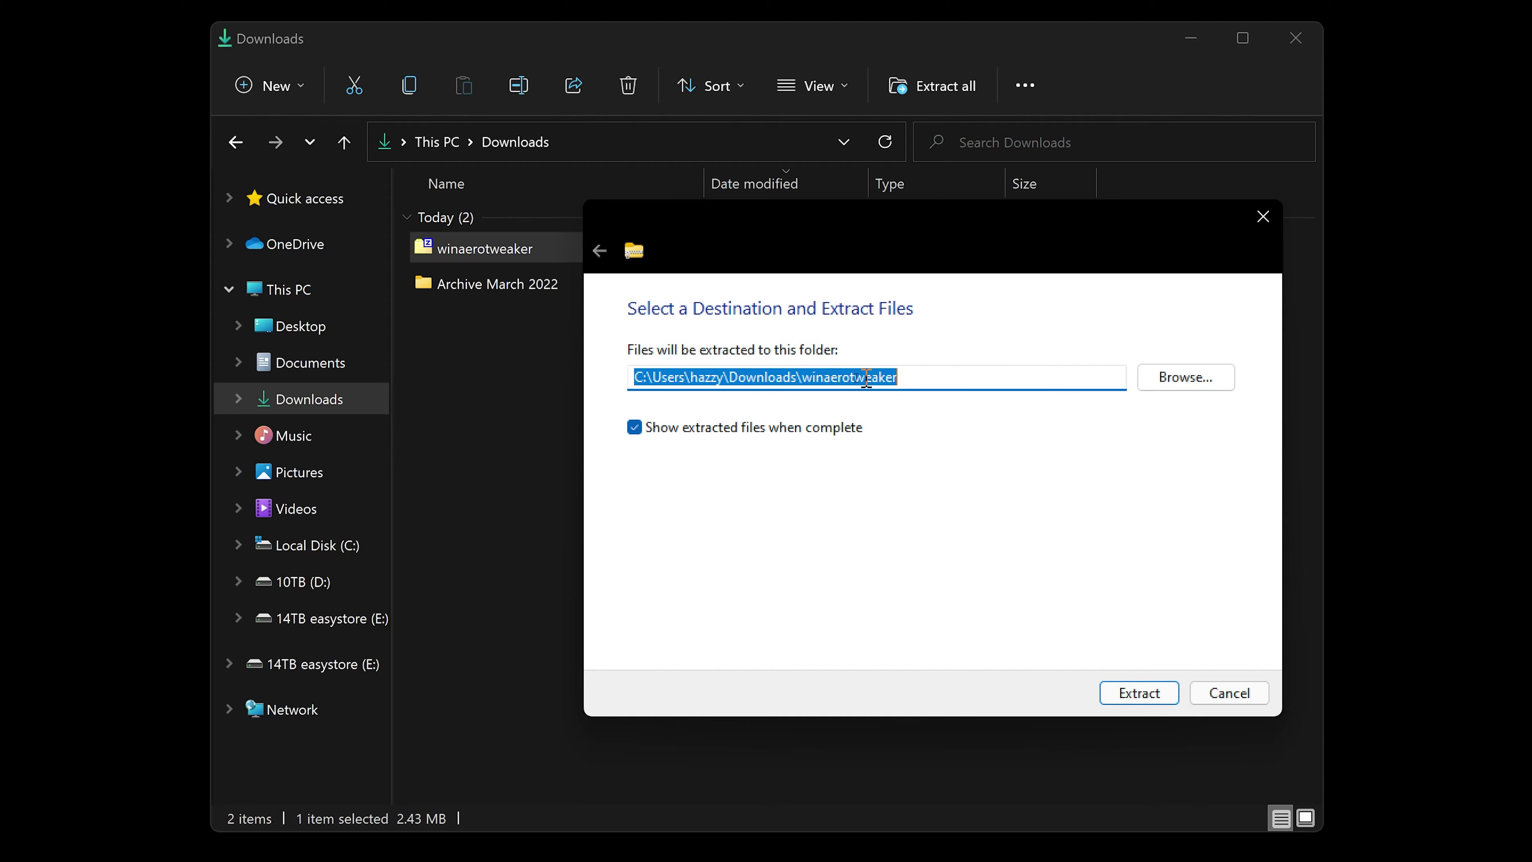
Extract into the suggested winaerotweaker folder and launch WinaeroTweaker-1.33.0.0-setup
click(1133, 693)
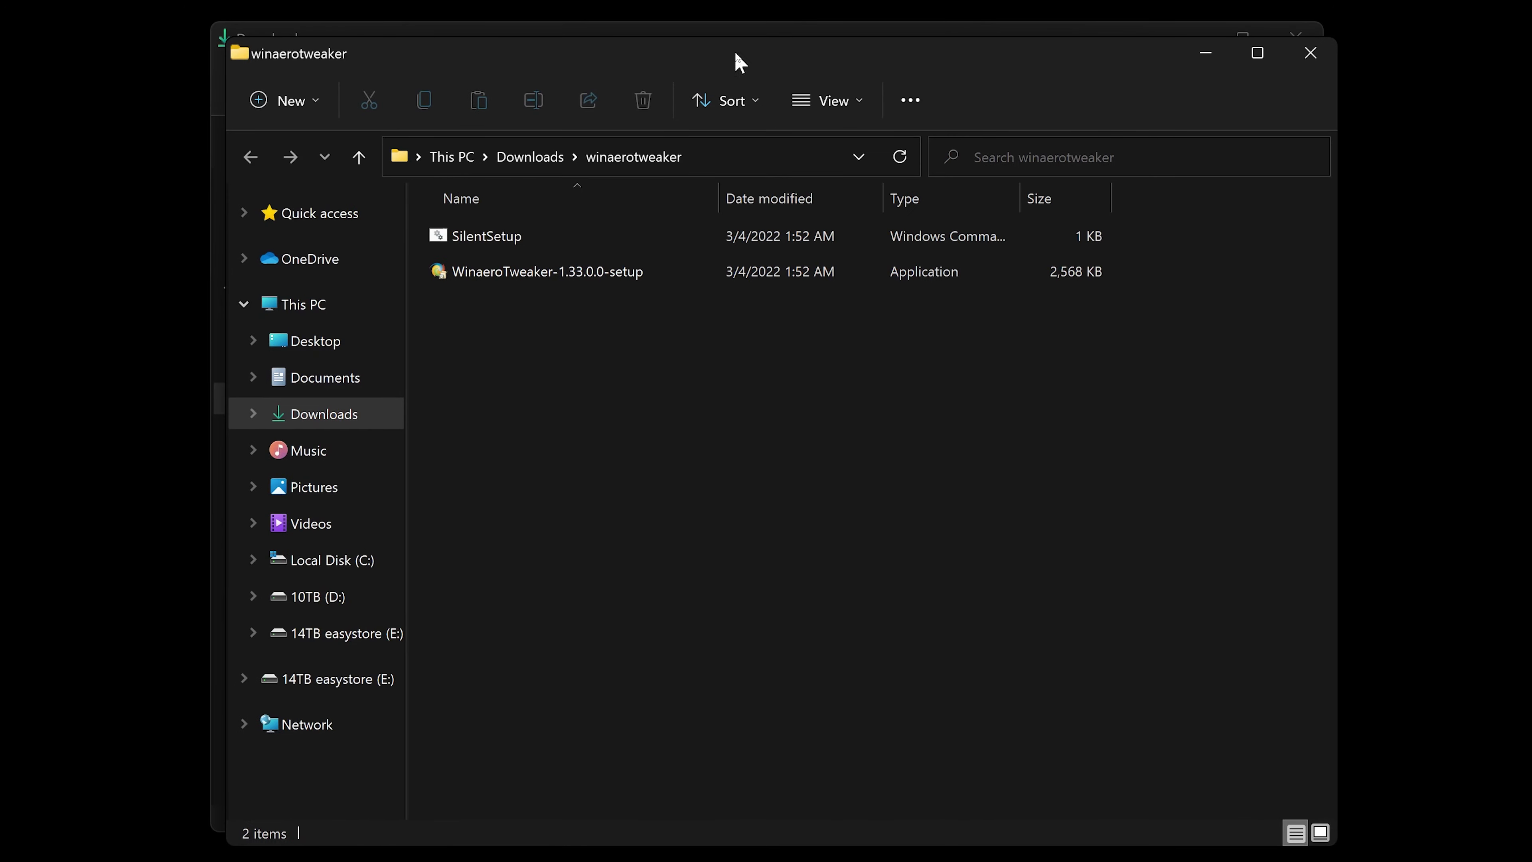
drag(739, 60, 675, 1)
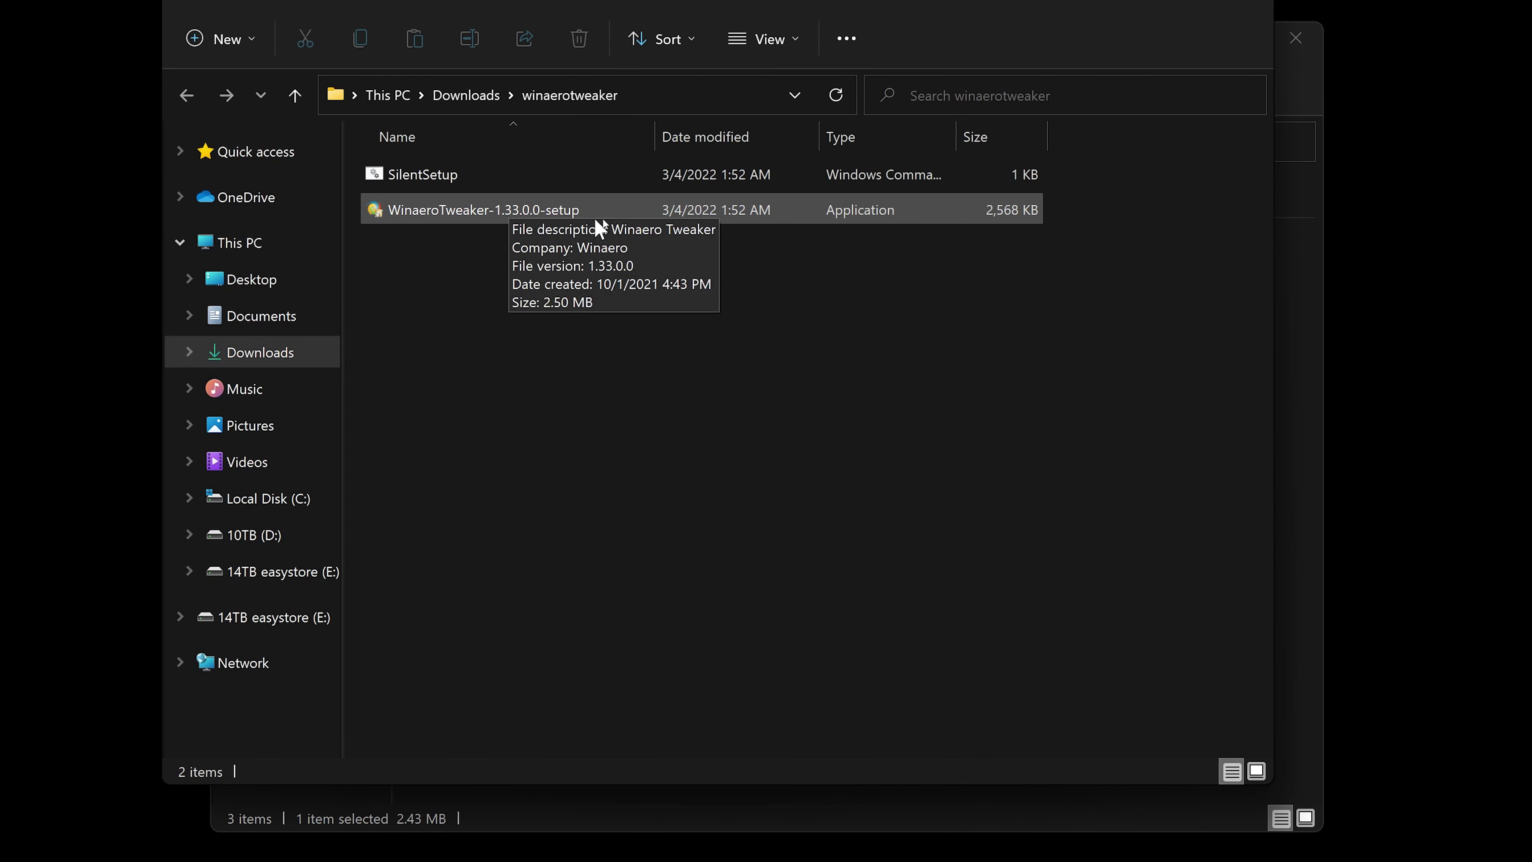
click(496, 214)
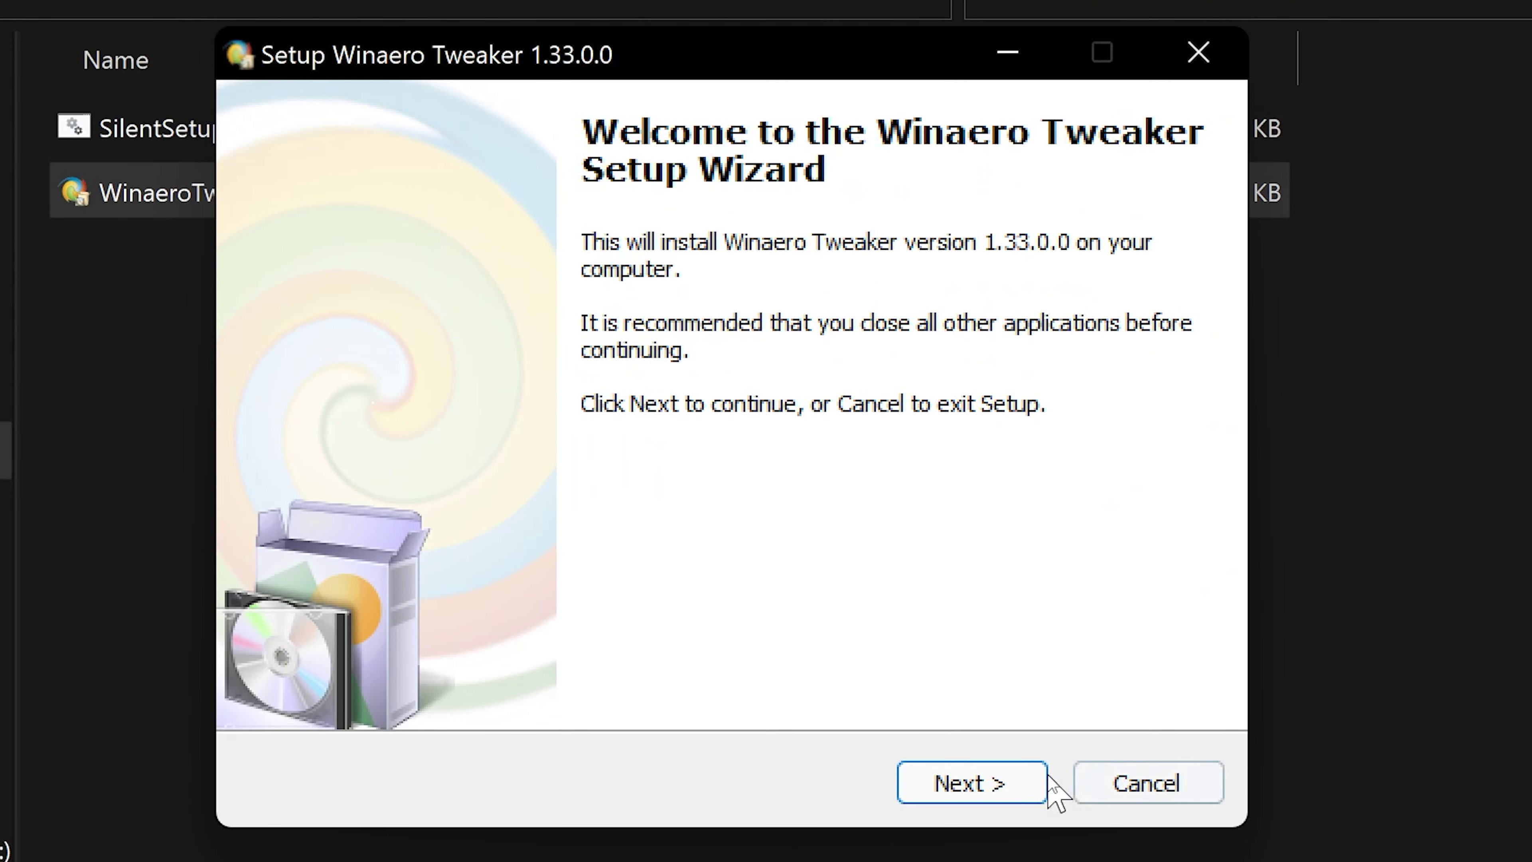
Choose Normal mode, accept the license, and keep the default install and Start Menu folders
click(983, 797)
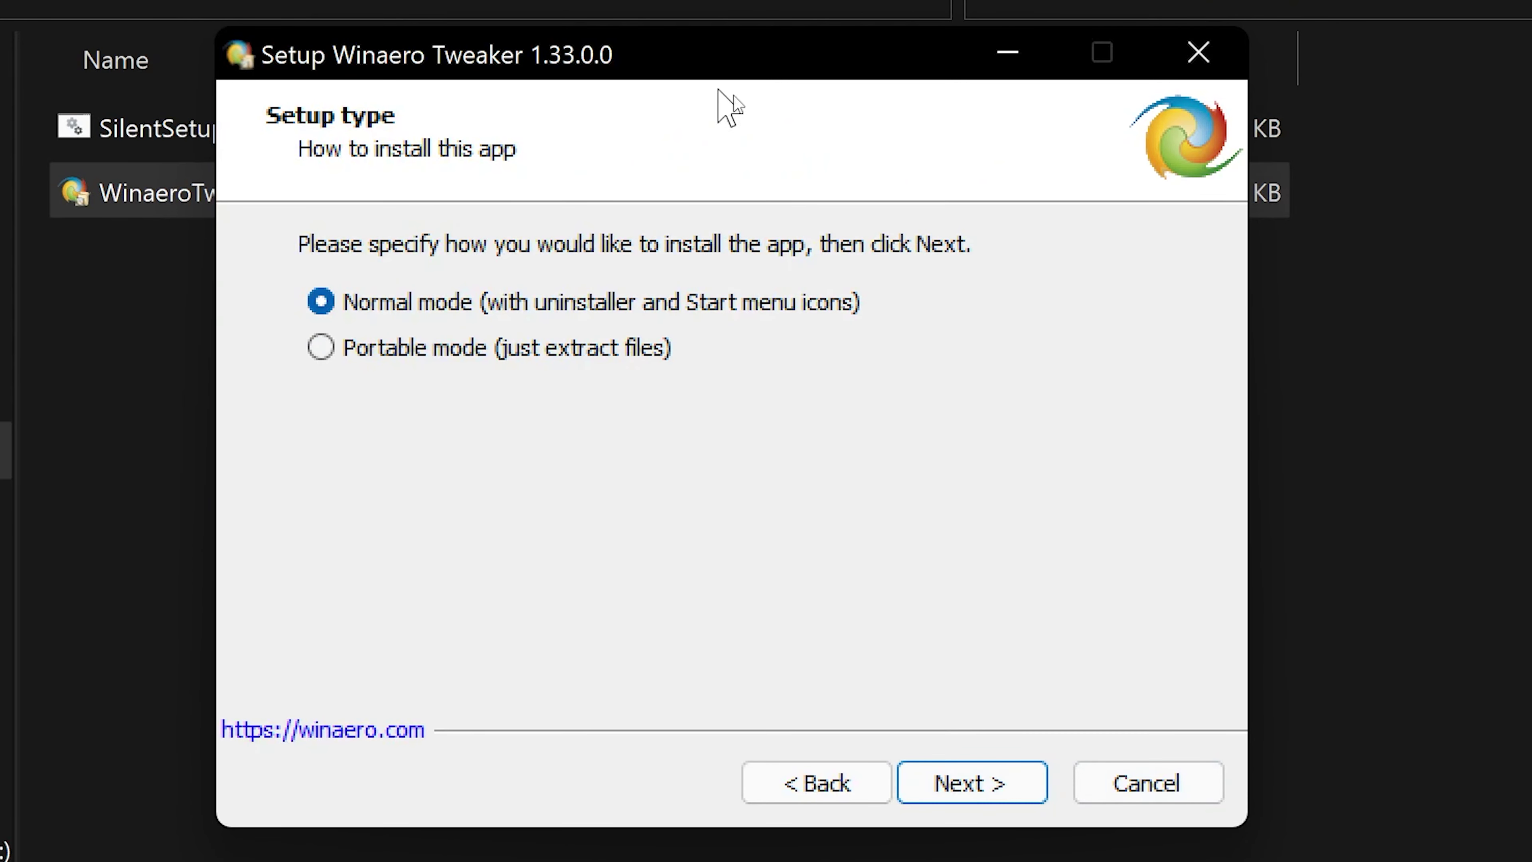
click(988, 796)
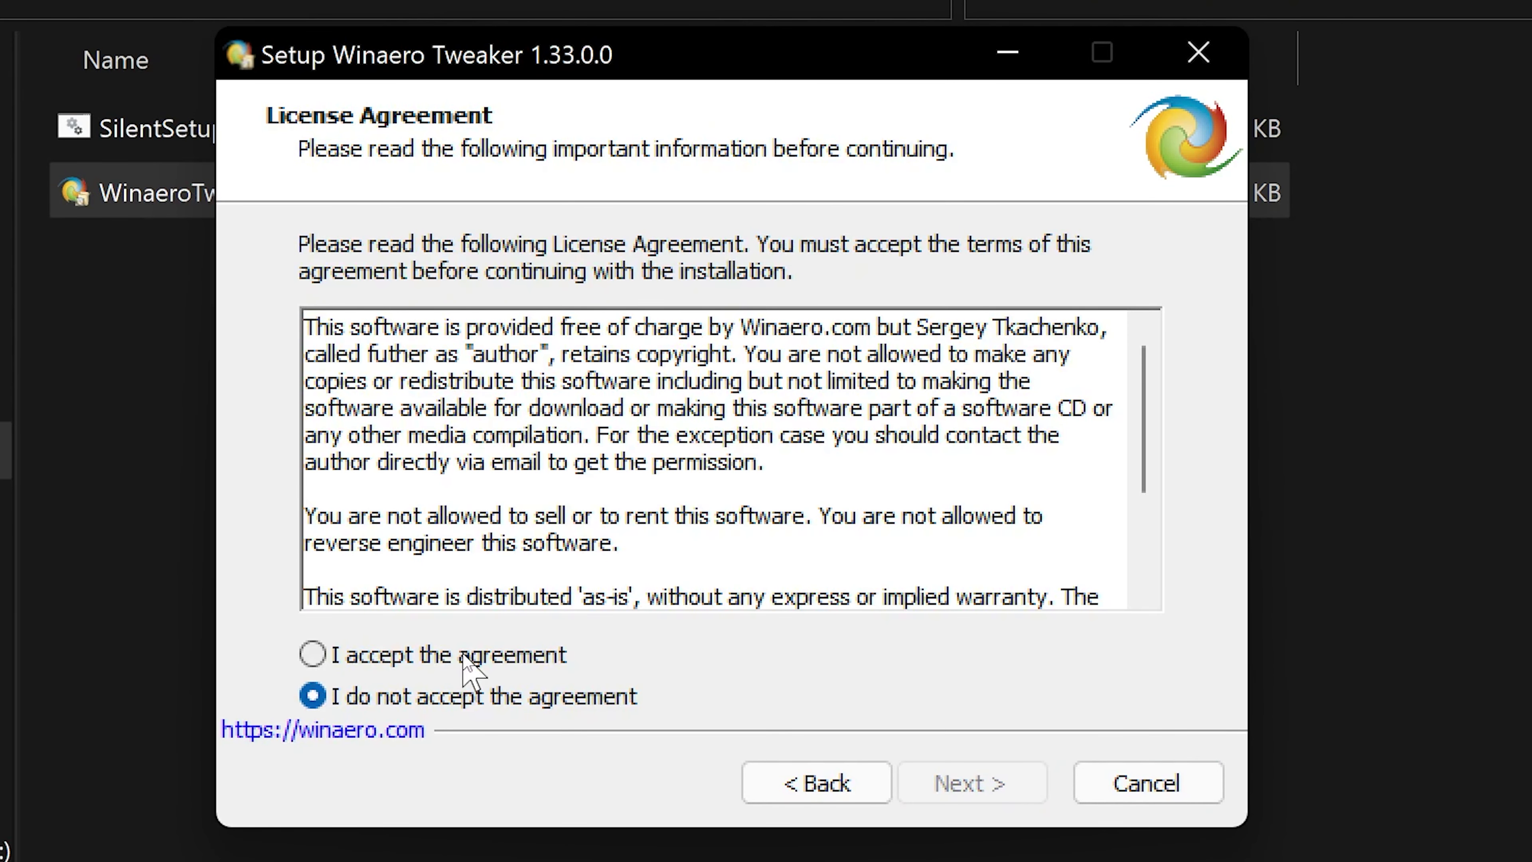
click(511, 654)
click(975, 796)
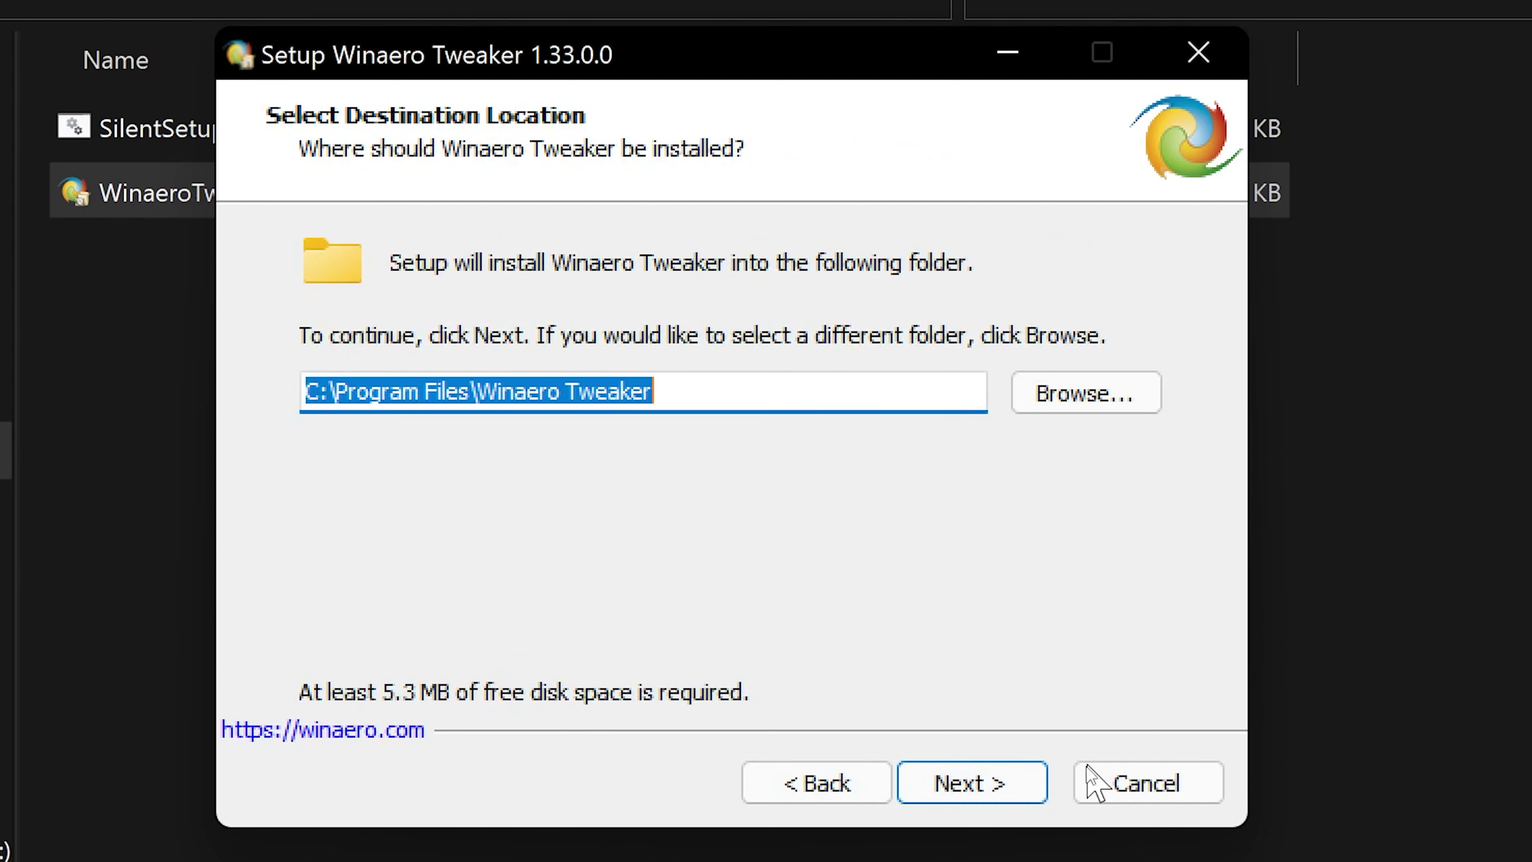
click(990, 767)
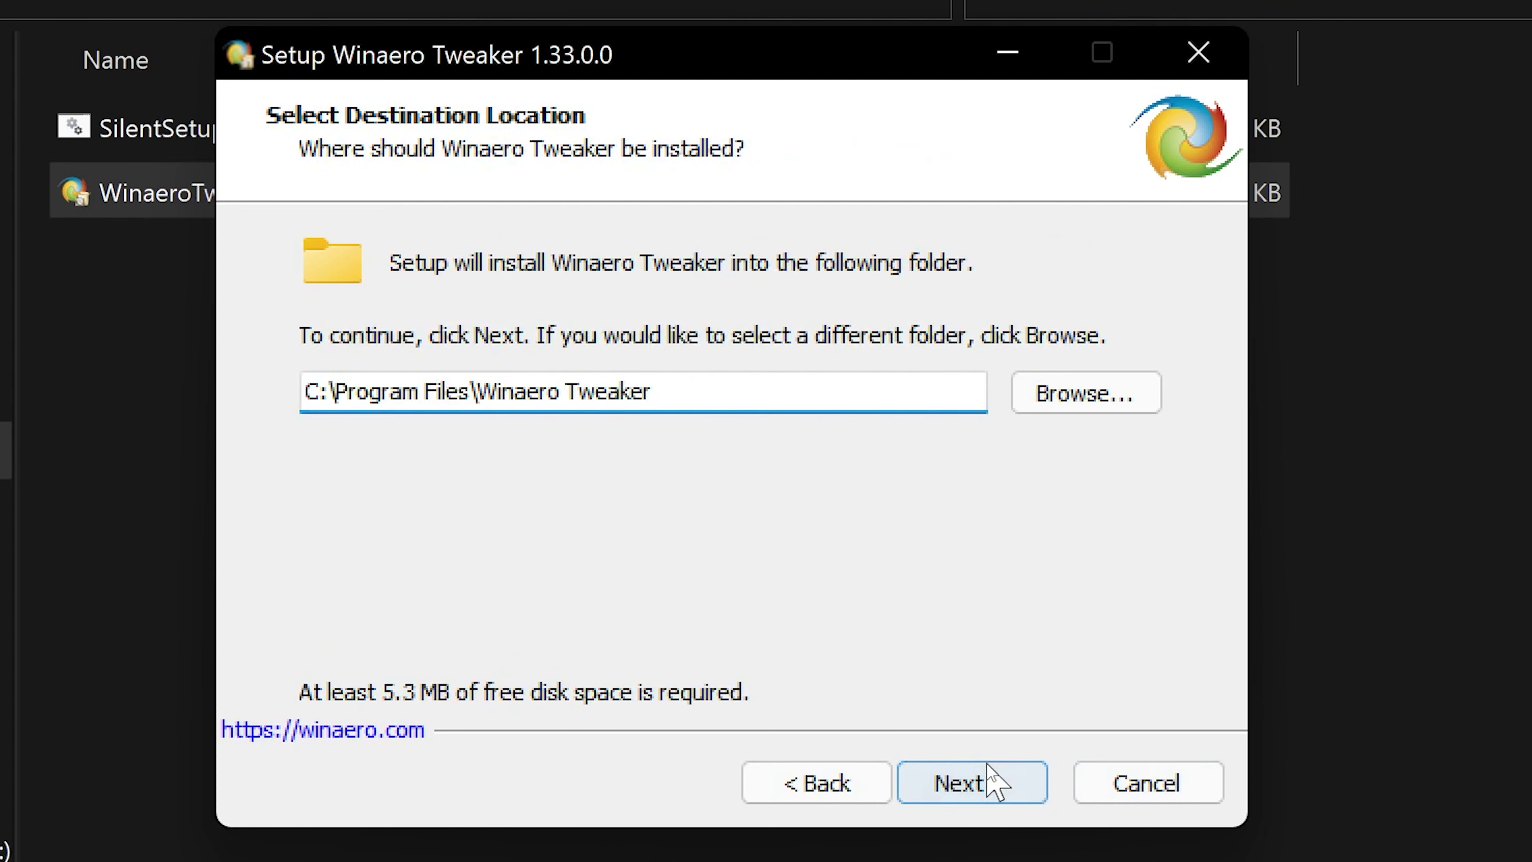
click(980, 795)
Install, untick Visit Winaero.com, and finish so Winaero Tweaker launches
click(941, 785)
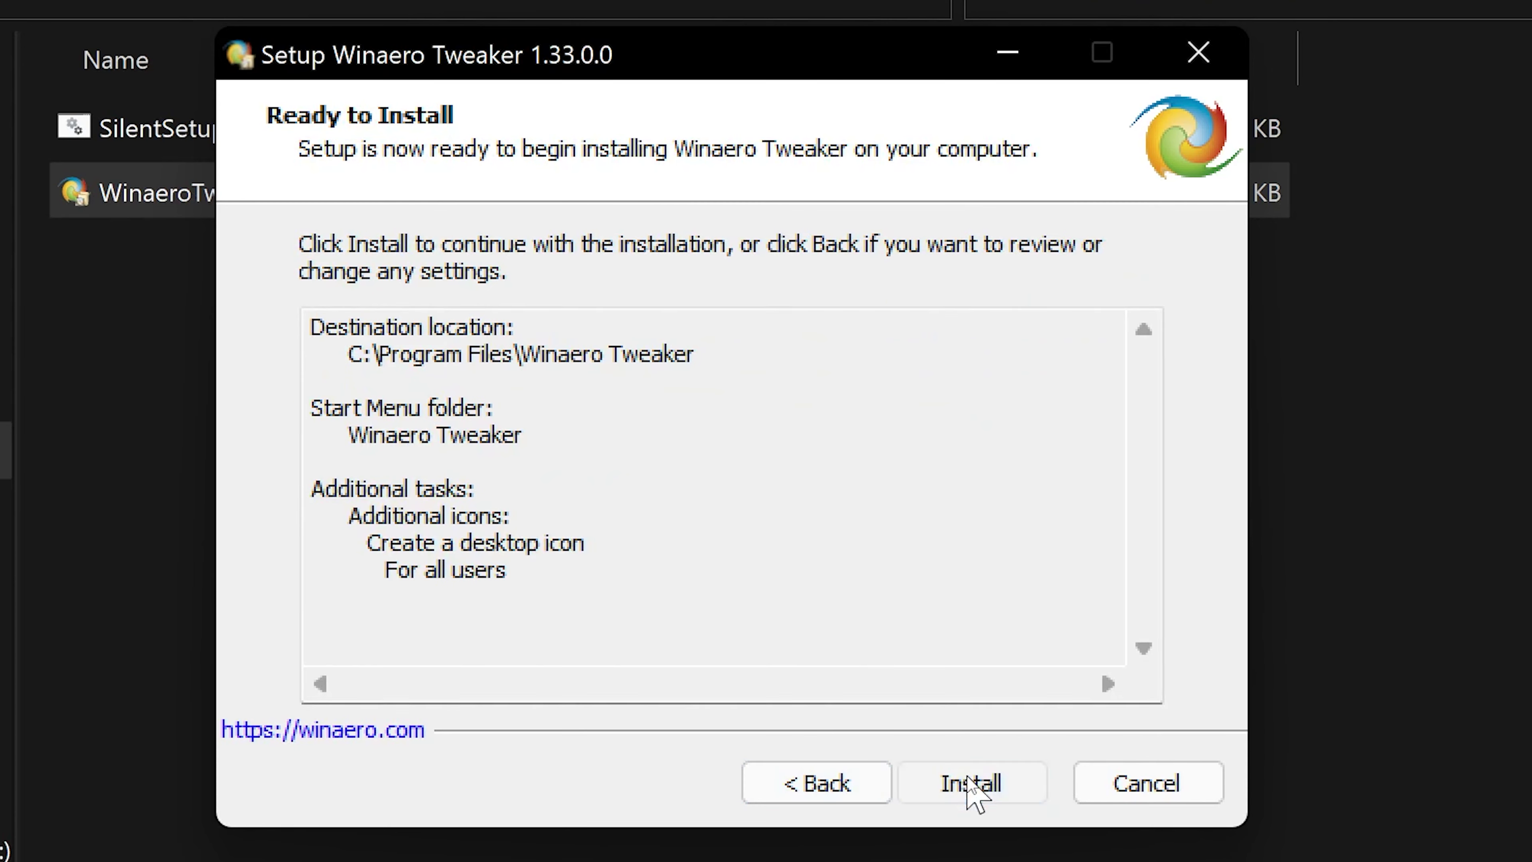
click(981, 783)
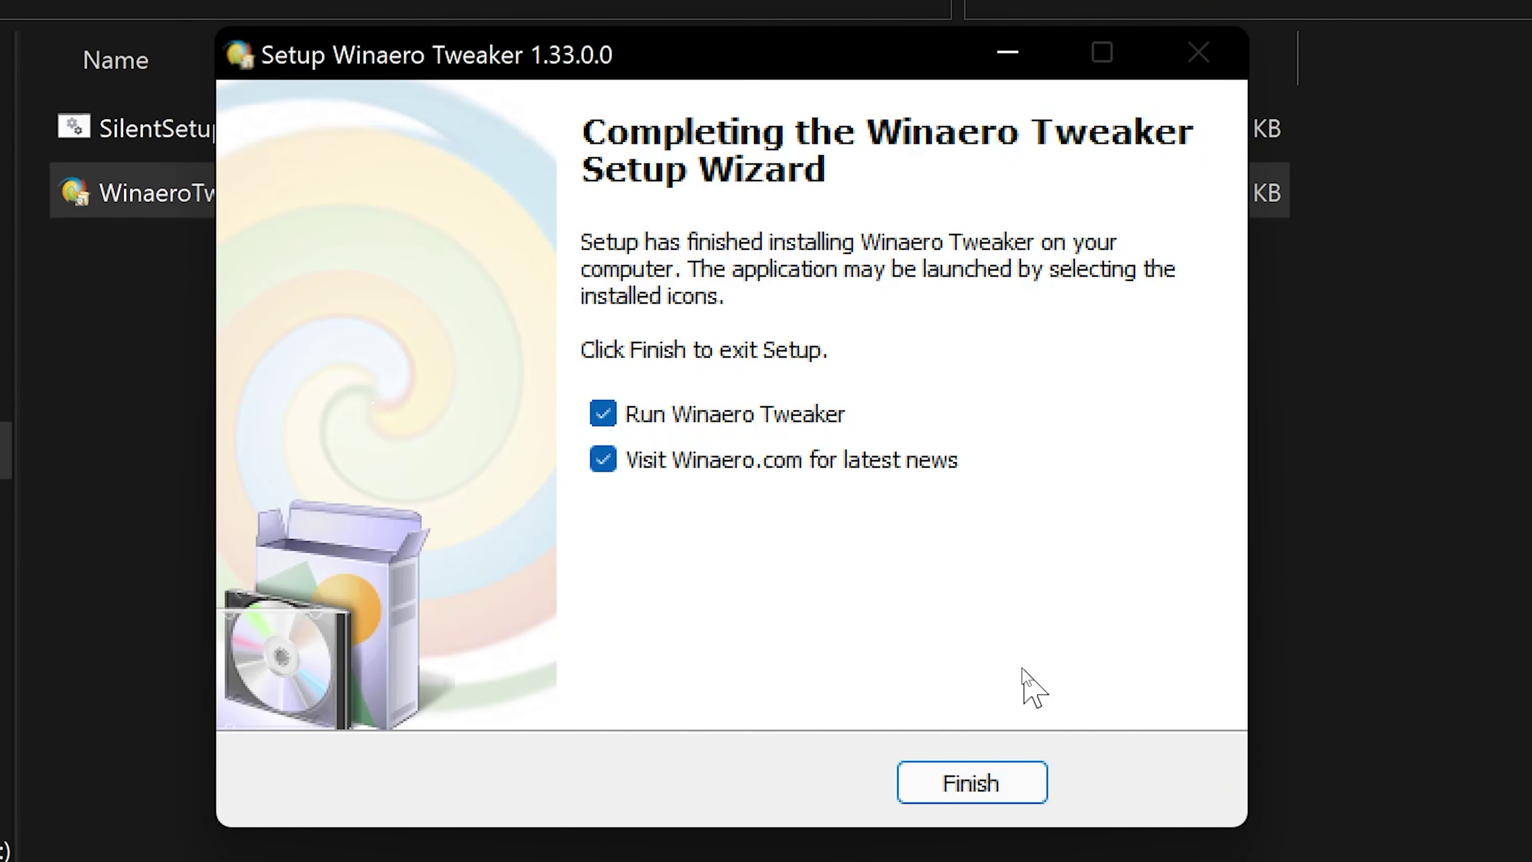
click(789, 449)
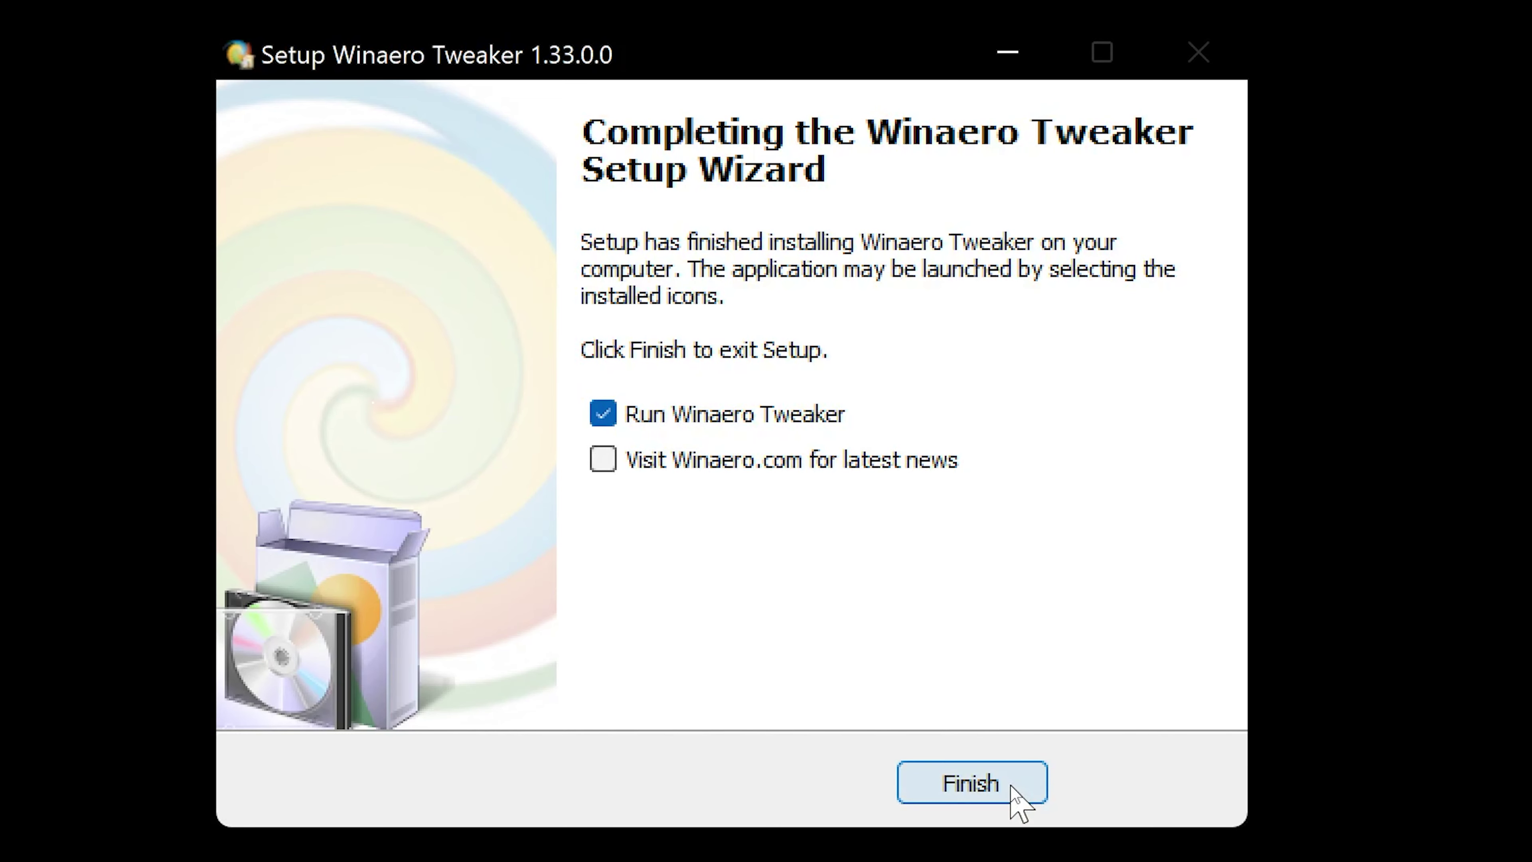
click(1014, 796)
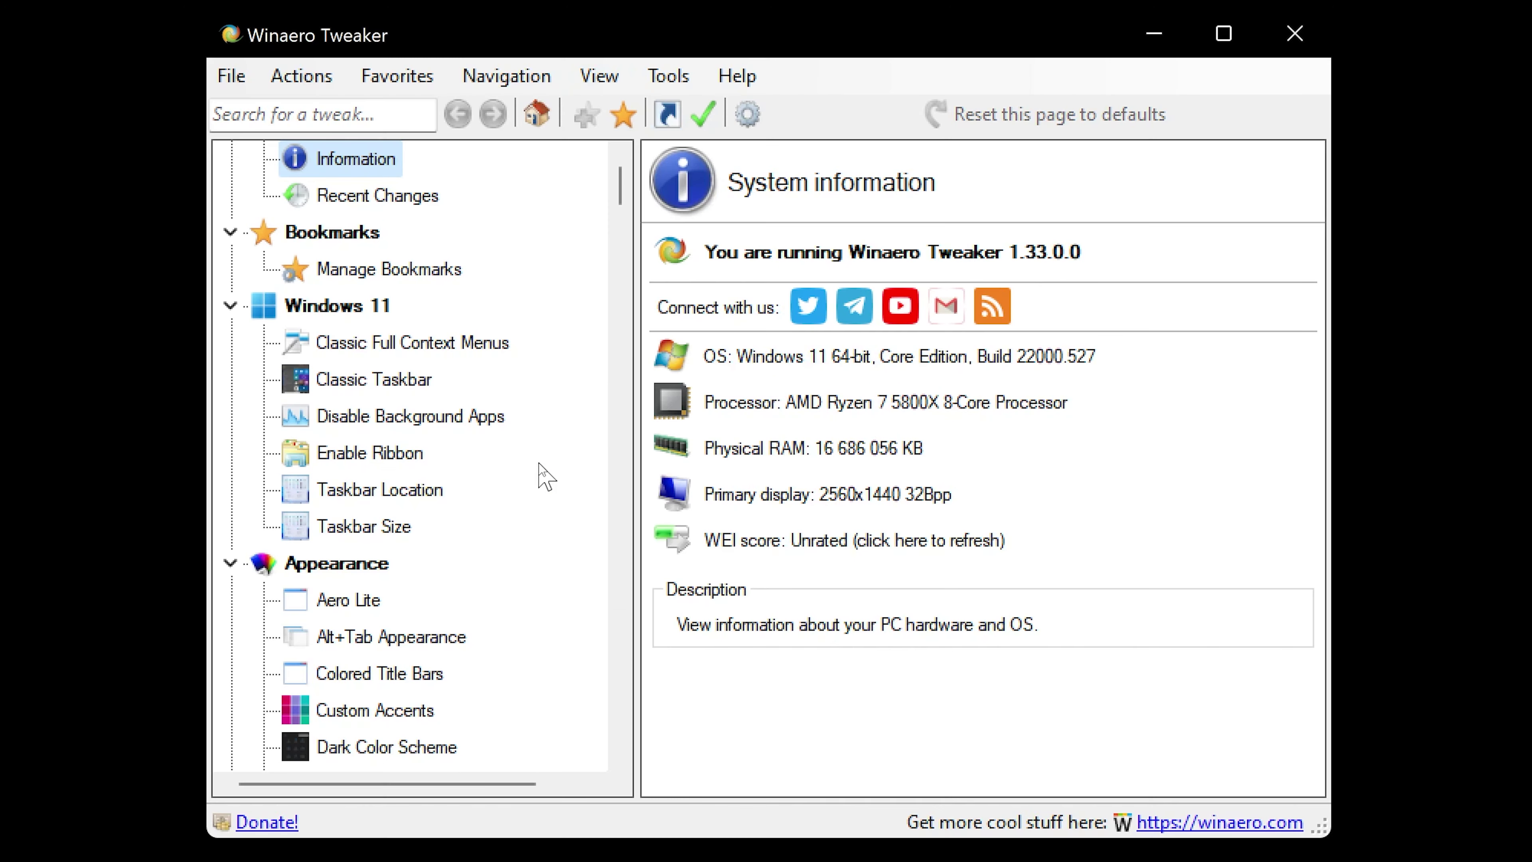
Open Windows 11 > Classic Full Context Menus in the left tree
click(336, 307)
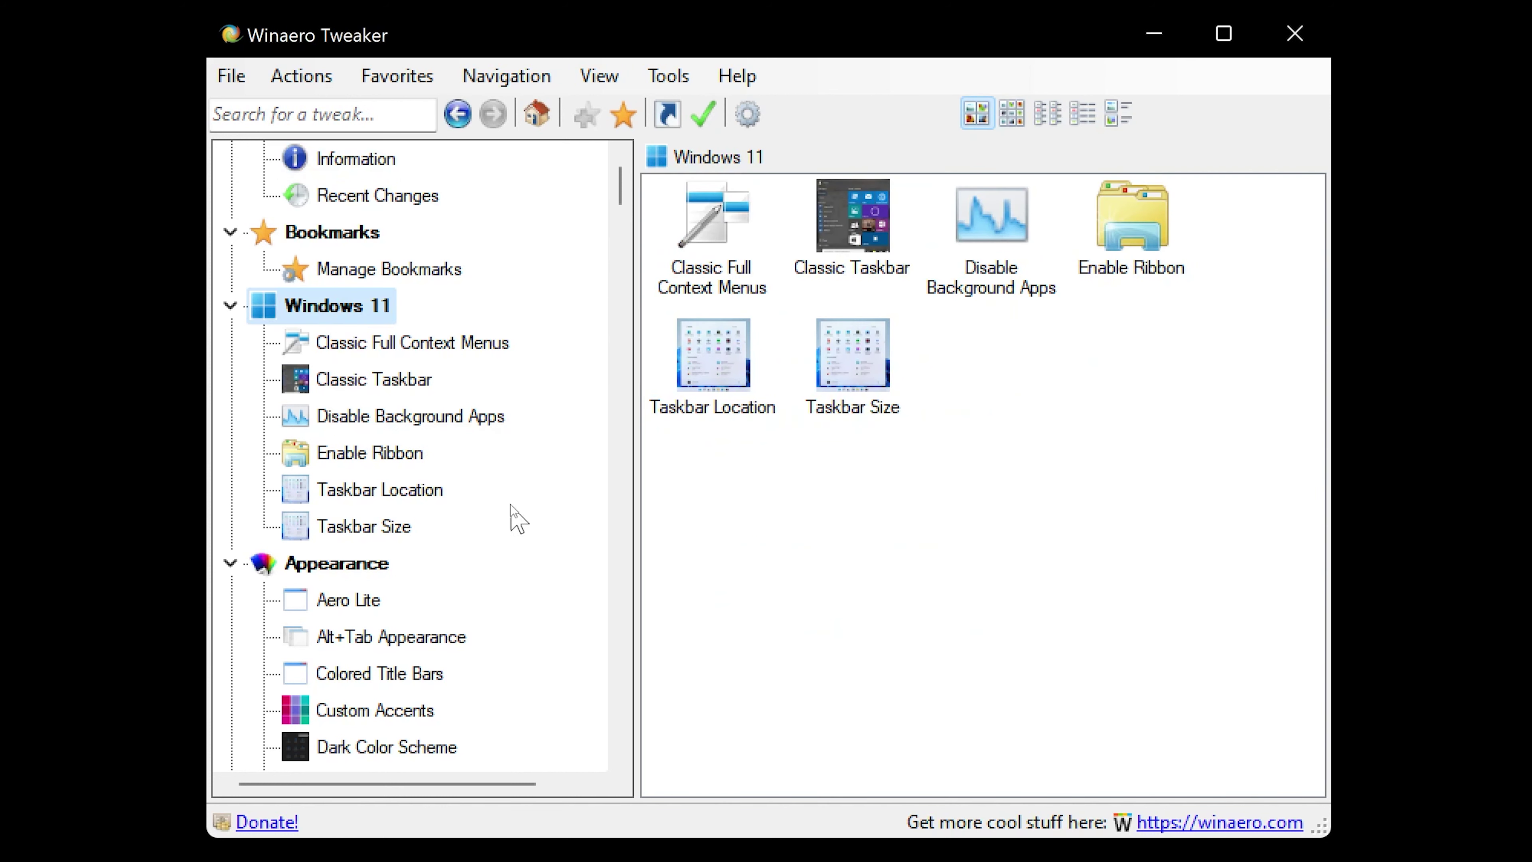
click(345, 345)
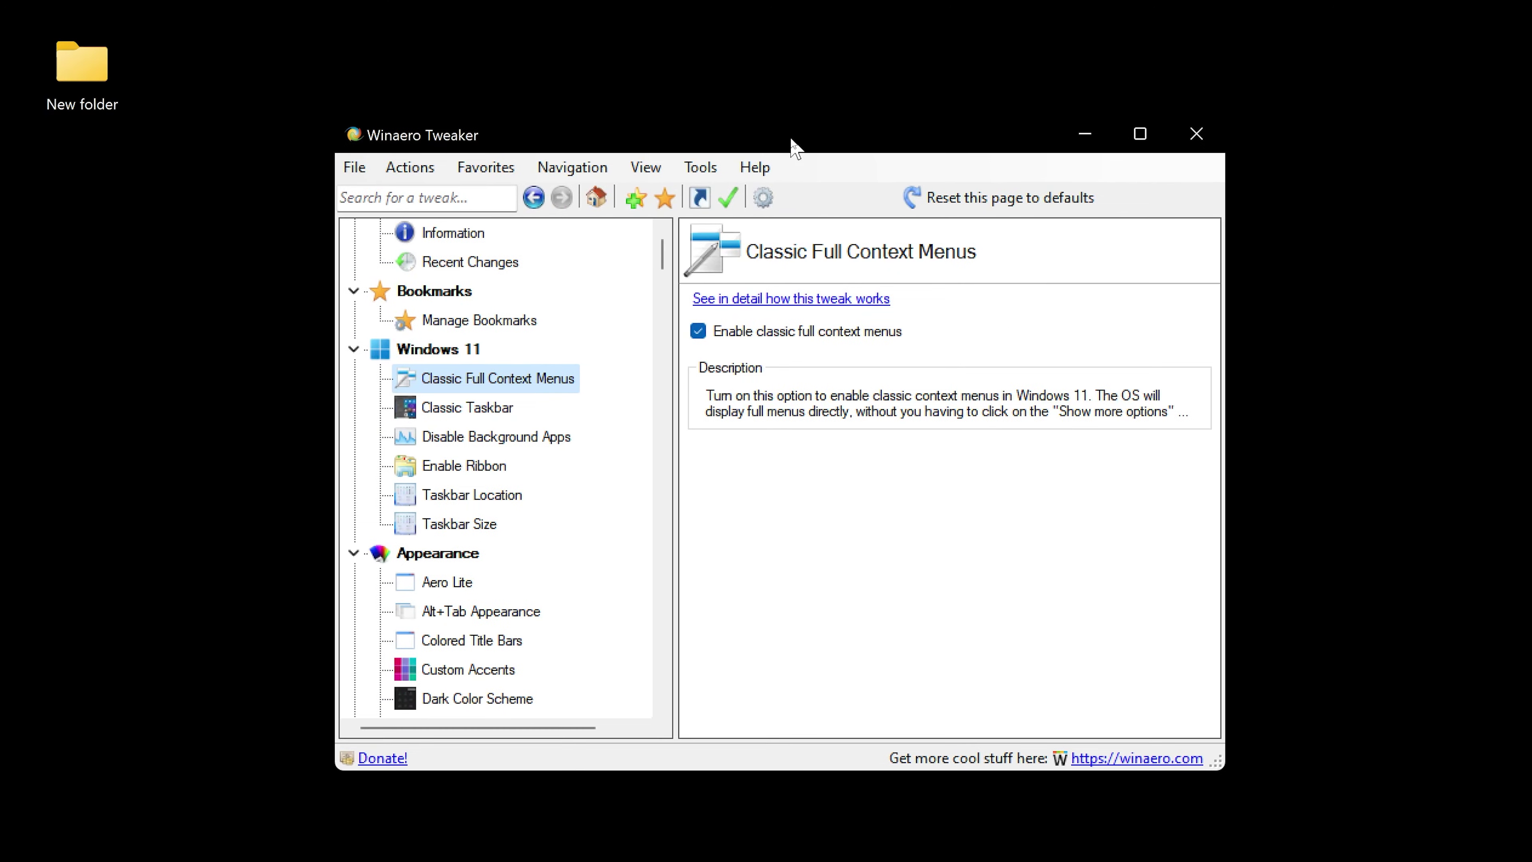
Turn off classic full context menus, restart Explorer, and view the short New folder menu
click(738, 336)
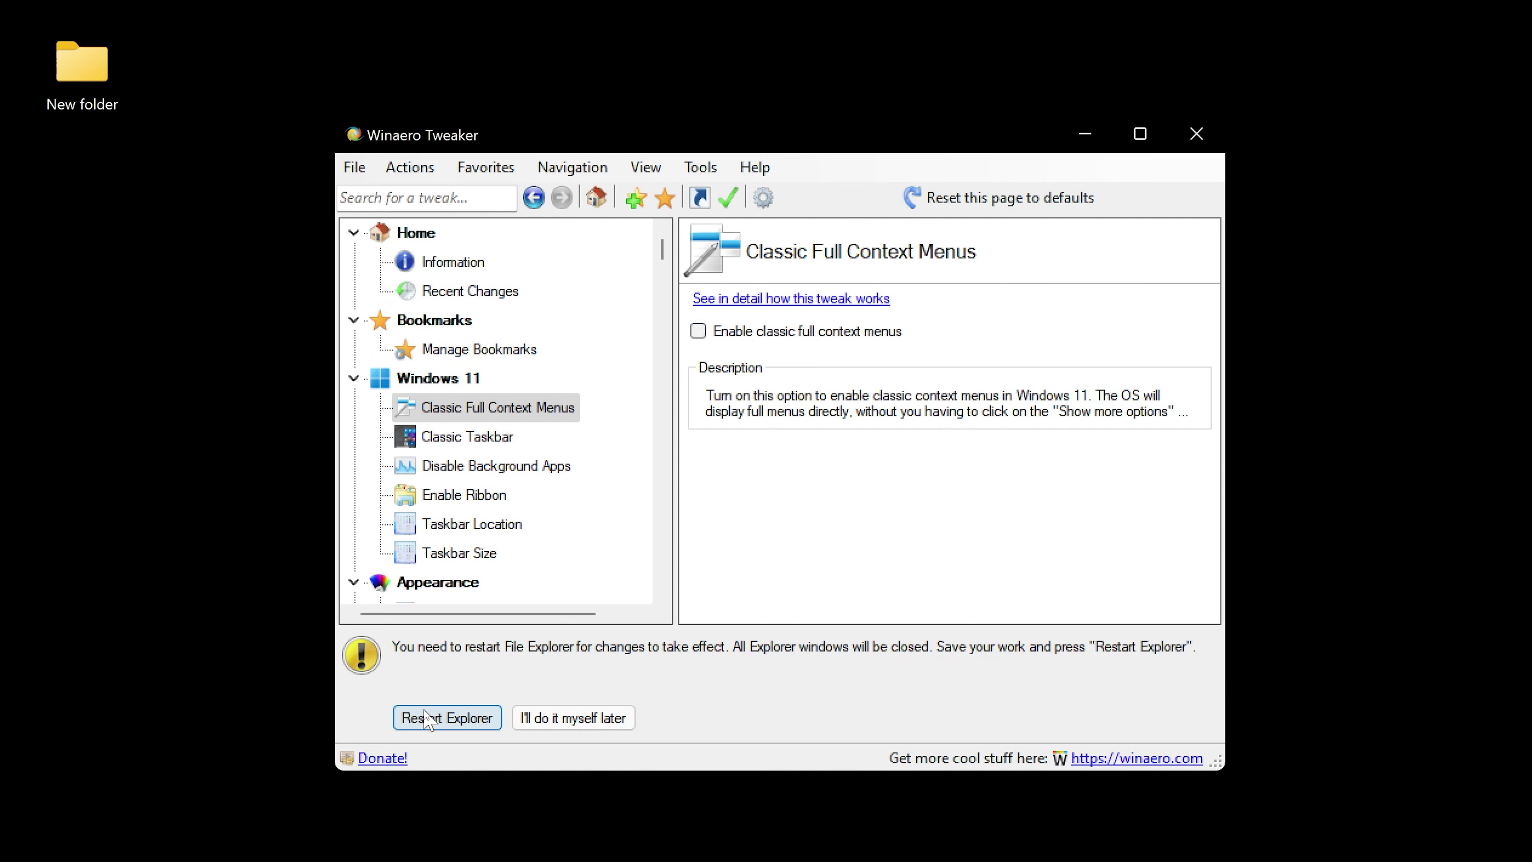
click(451, 722)
right_click(97, 61)
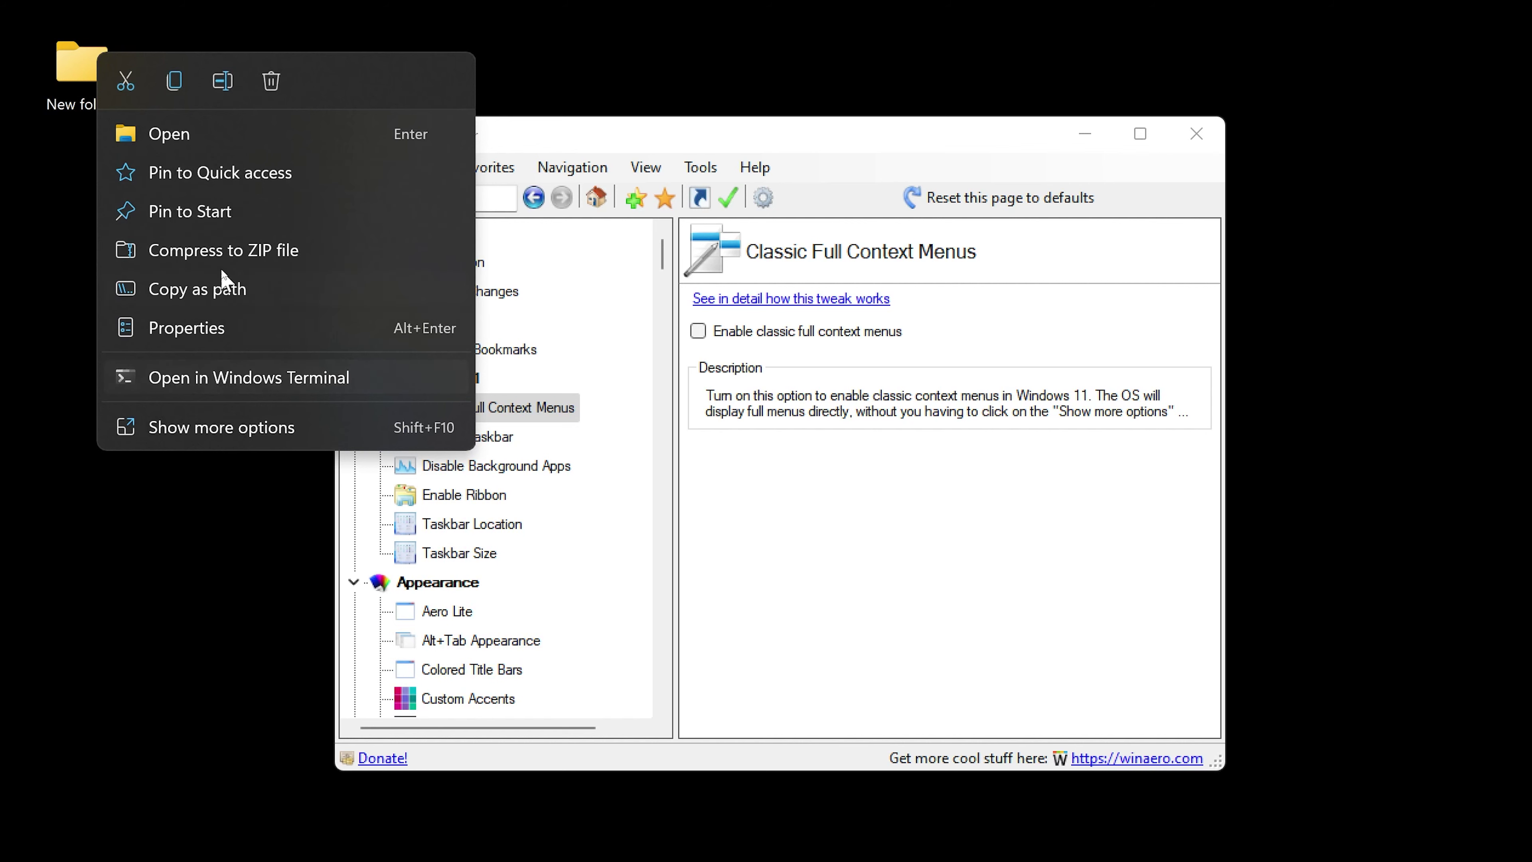
click(887, 498)
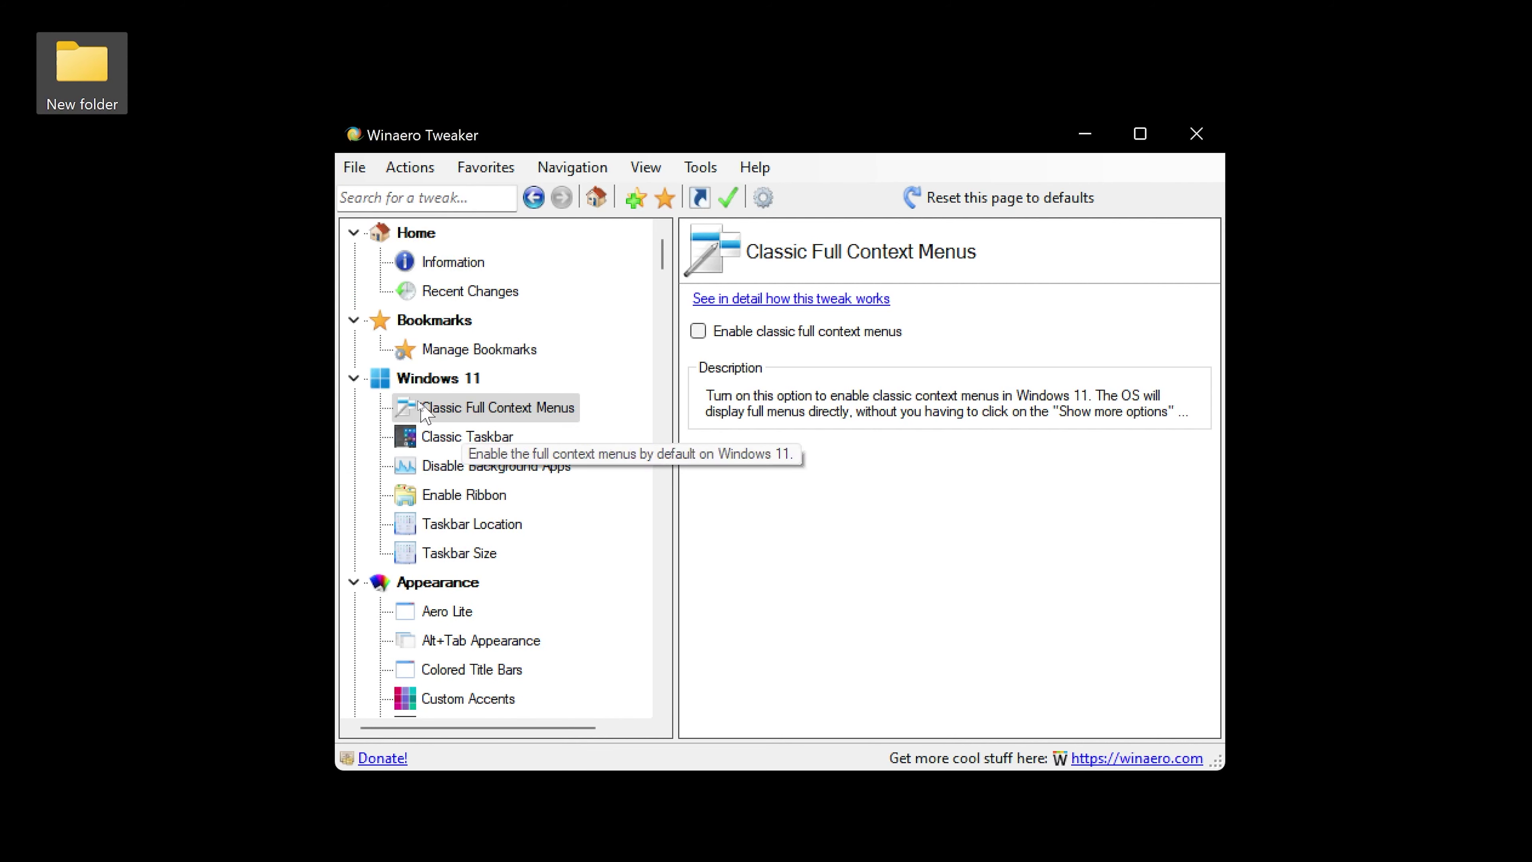
Re-enable classic full context menus, restart Explorer, and check New folder's full classic menu
click(729, 333)
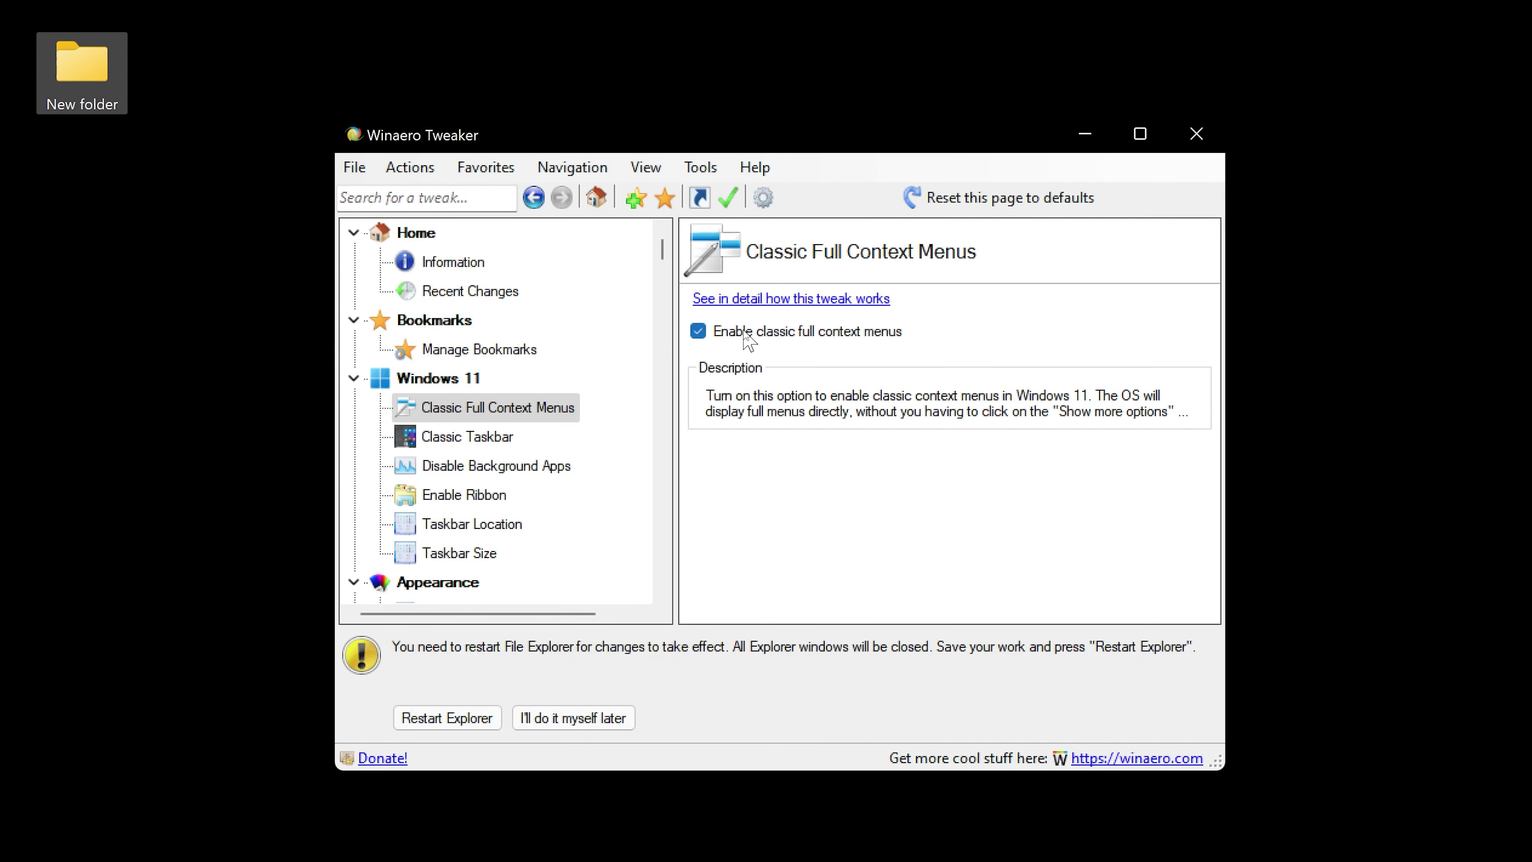
click(473, 718)
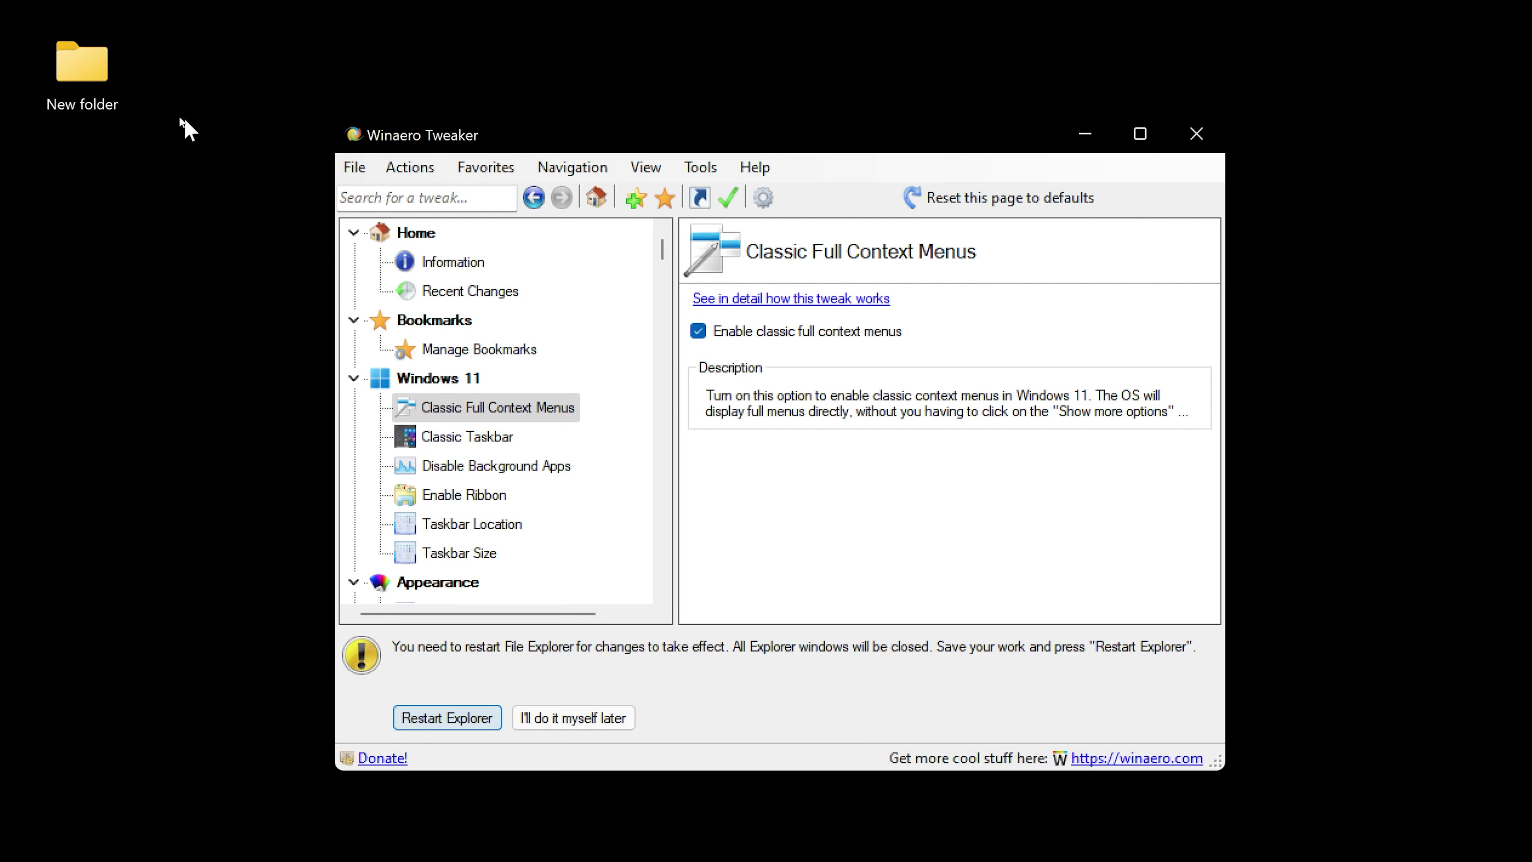
right_click(104, 73)
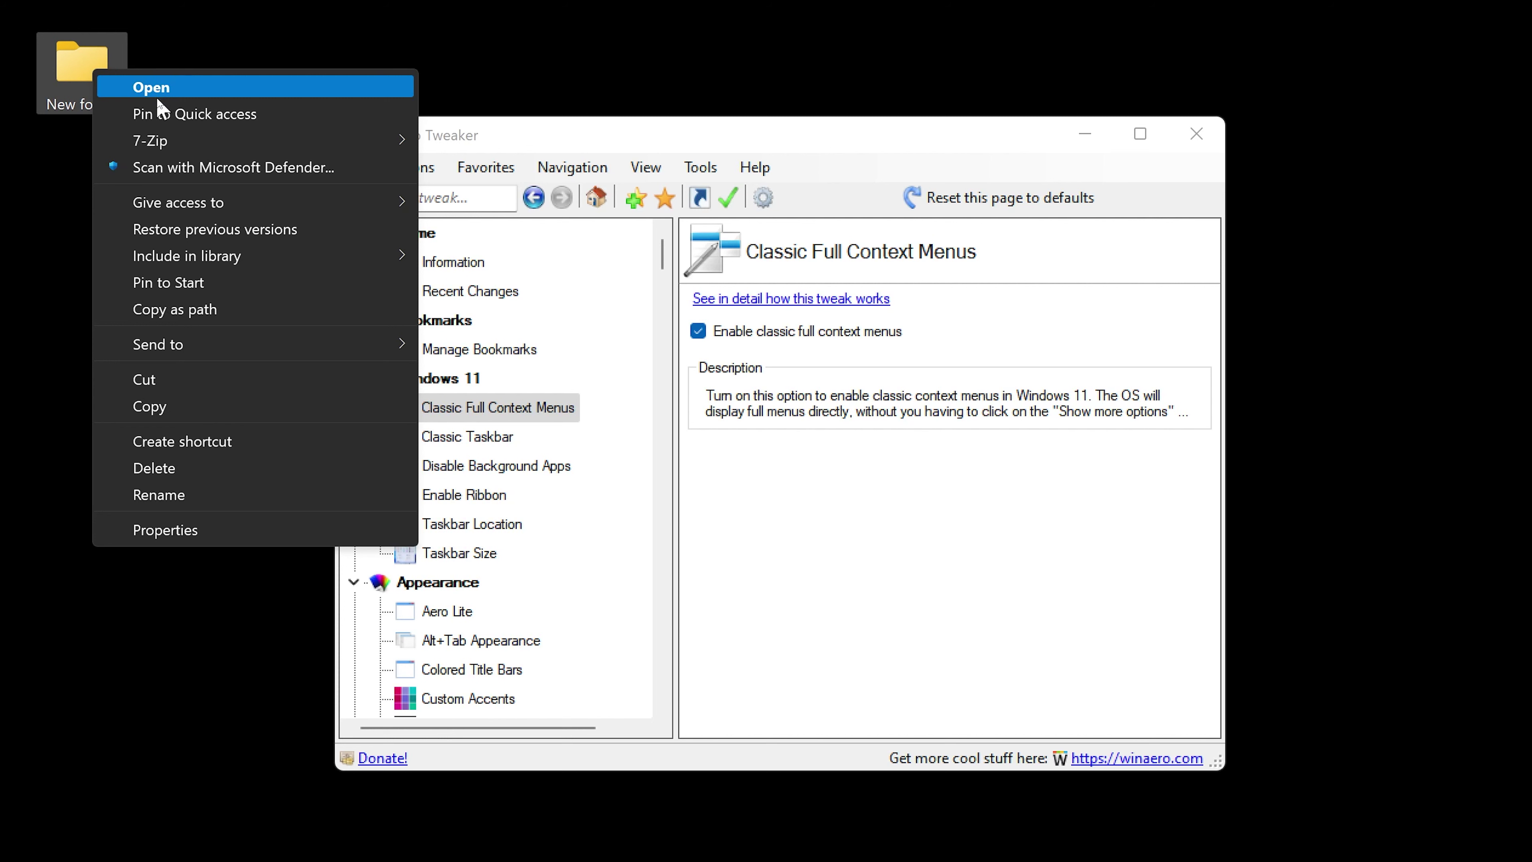
key(Escape)
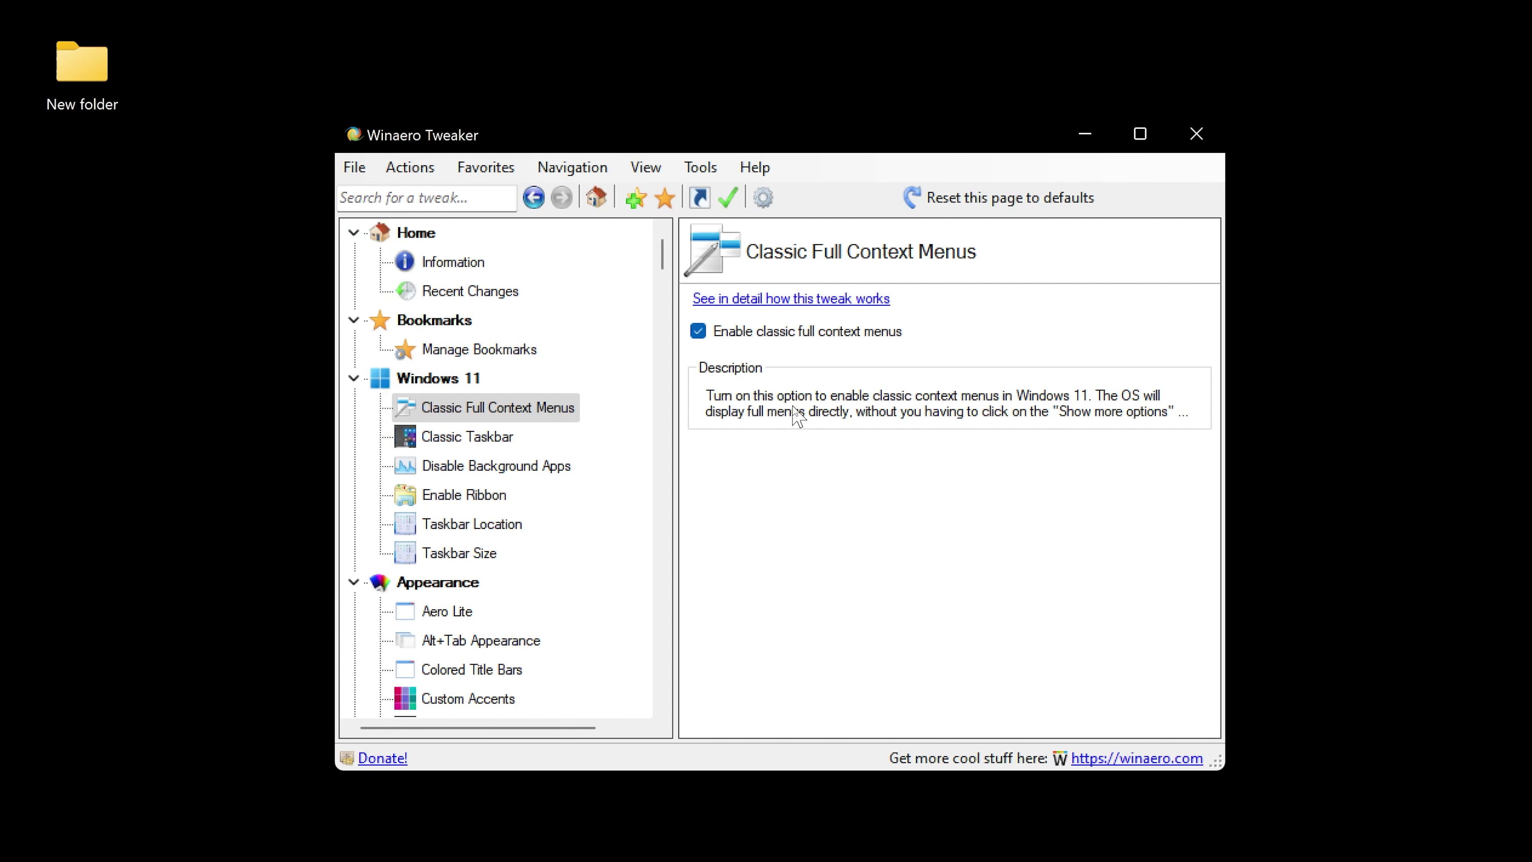
Browse the Classic Taskbar and Disable Background Apps pages, ending on Enable Ribbon
click(448, 426)
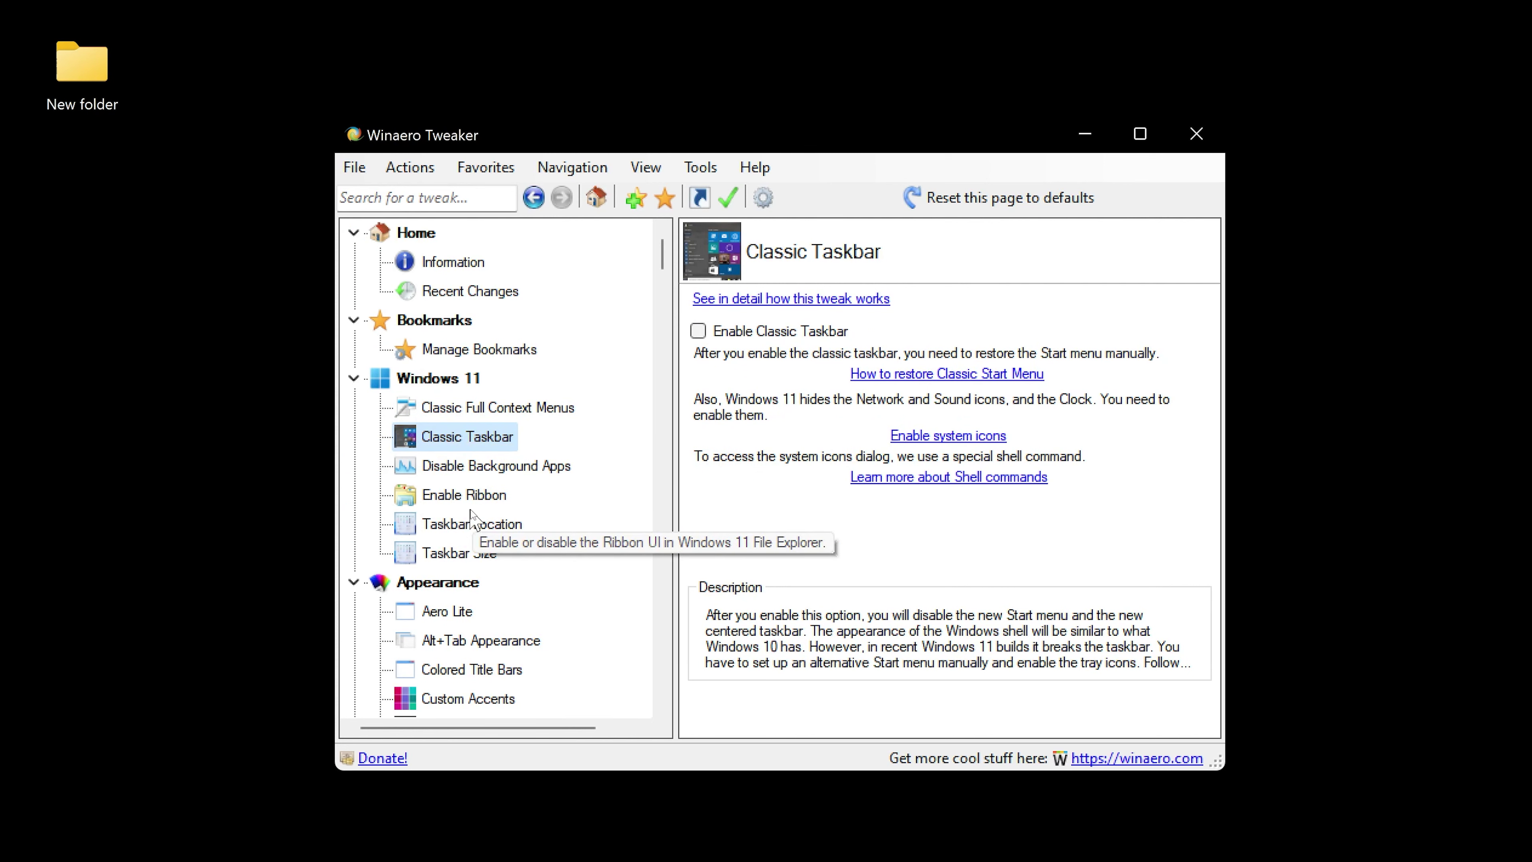
click(489, 465)
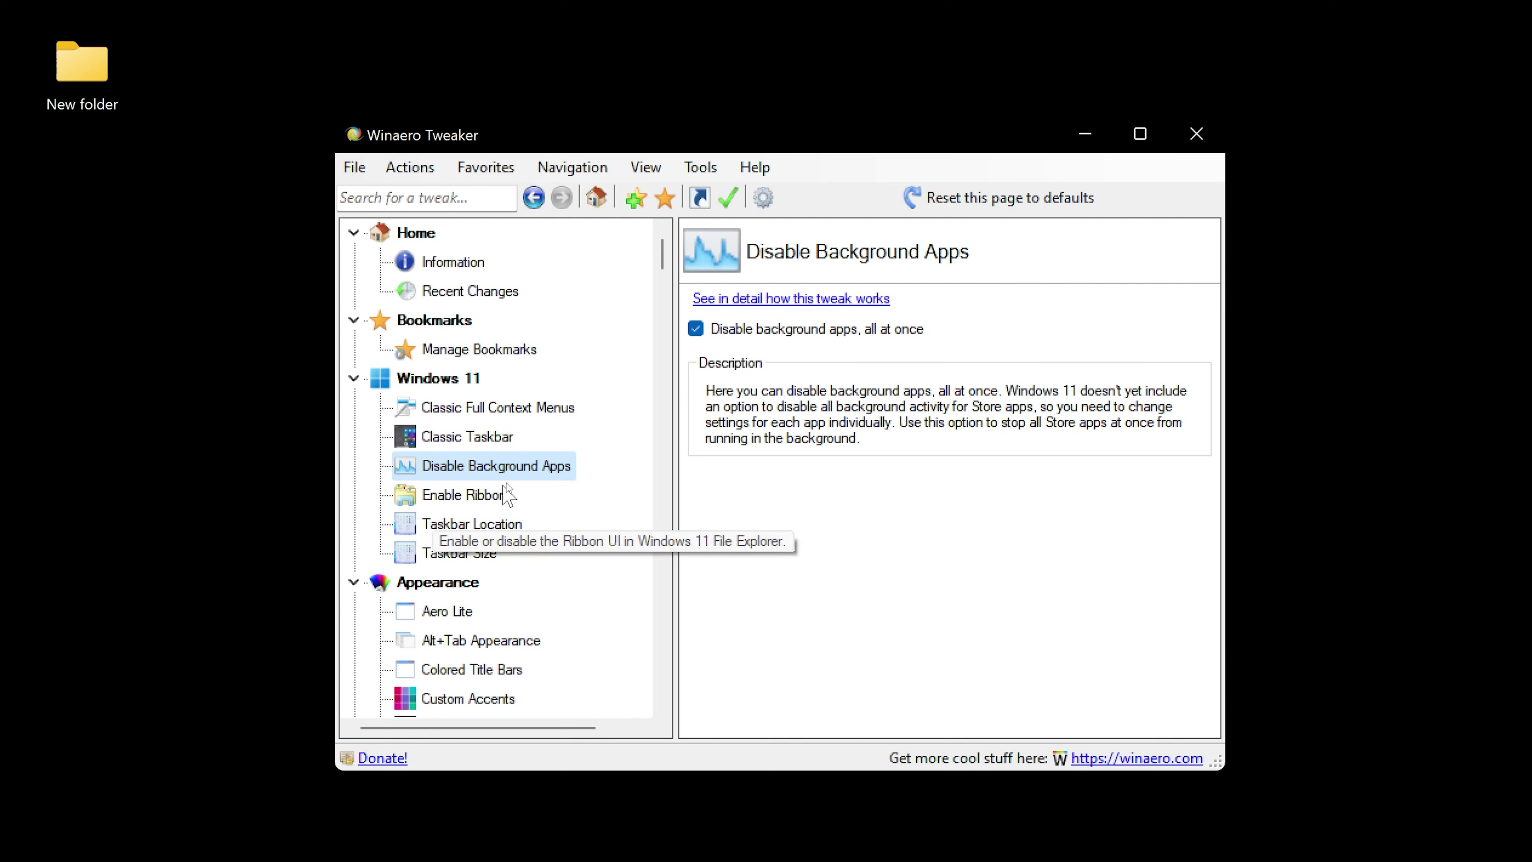
click(477, 437)
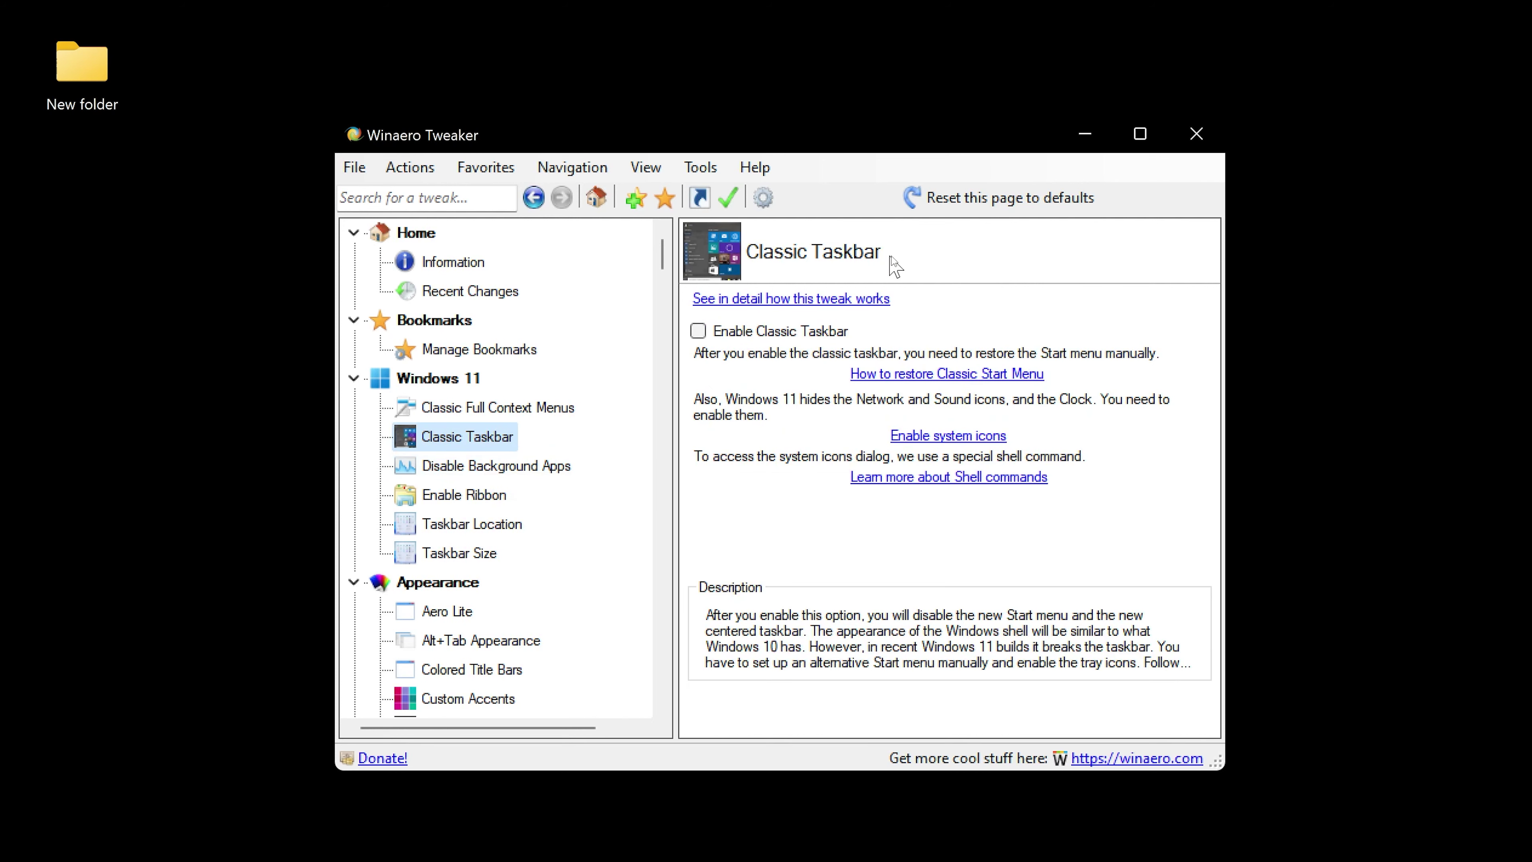
click(486, 494)
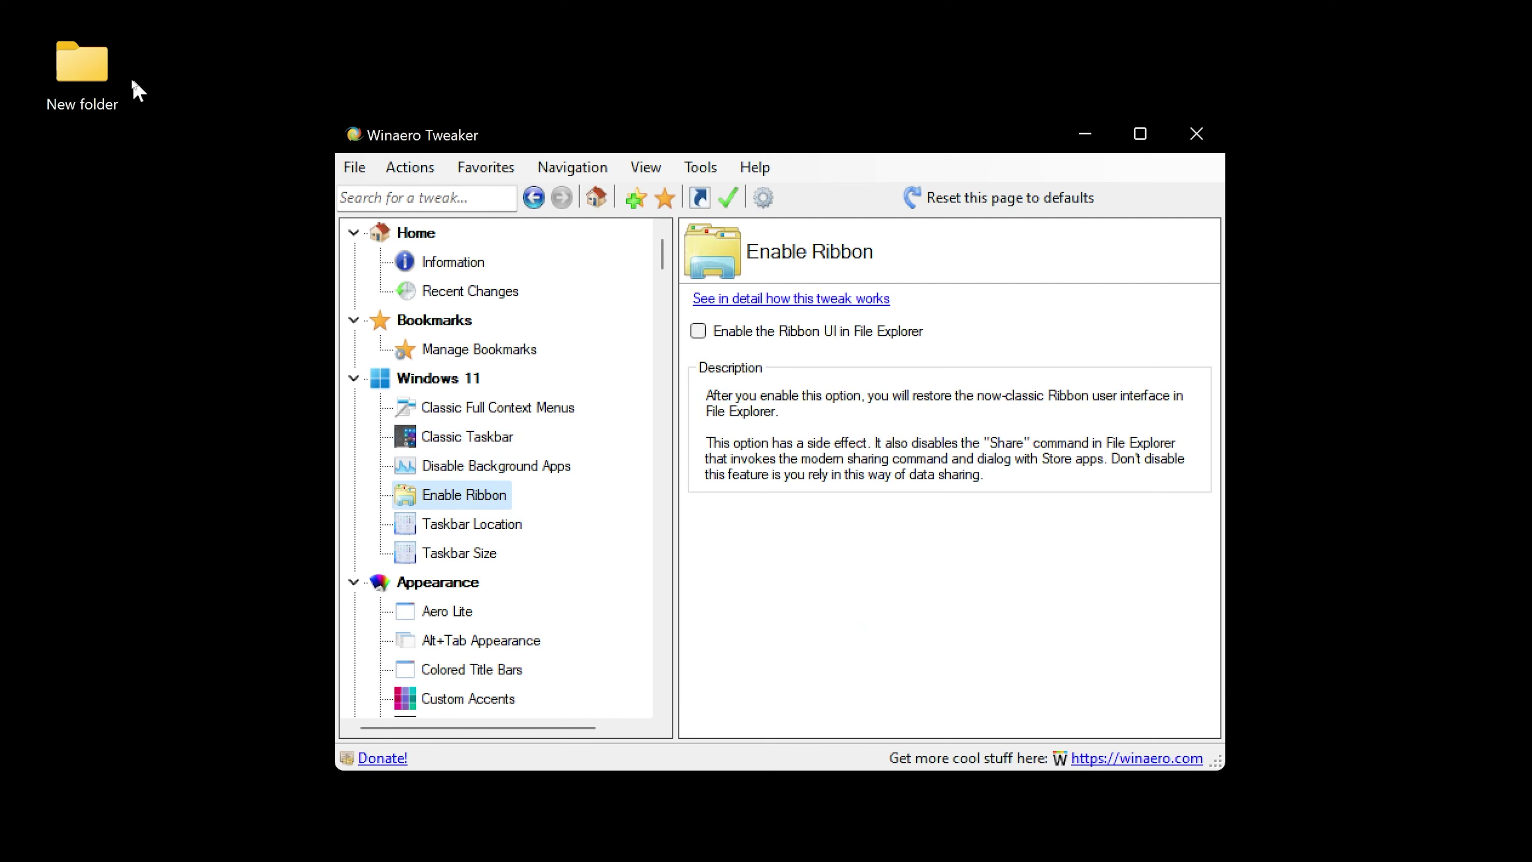
double_click(80, 63)
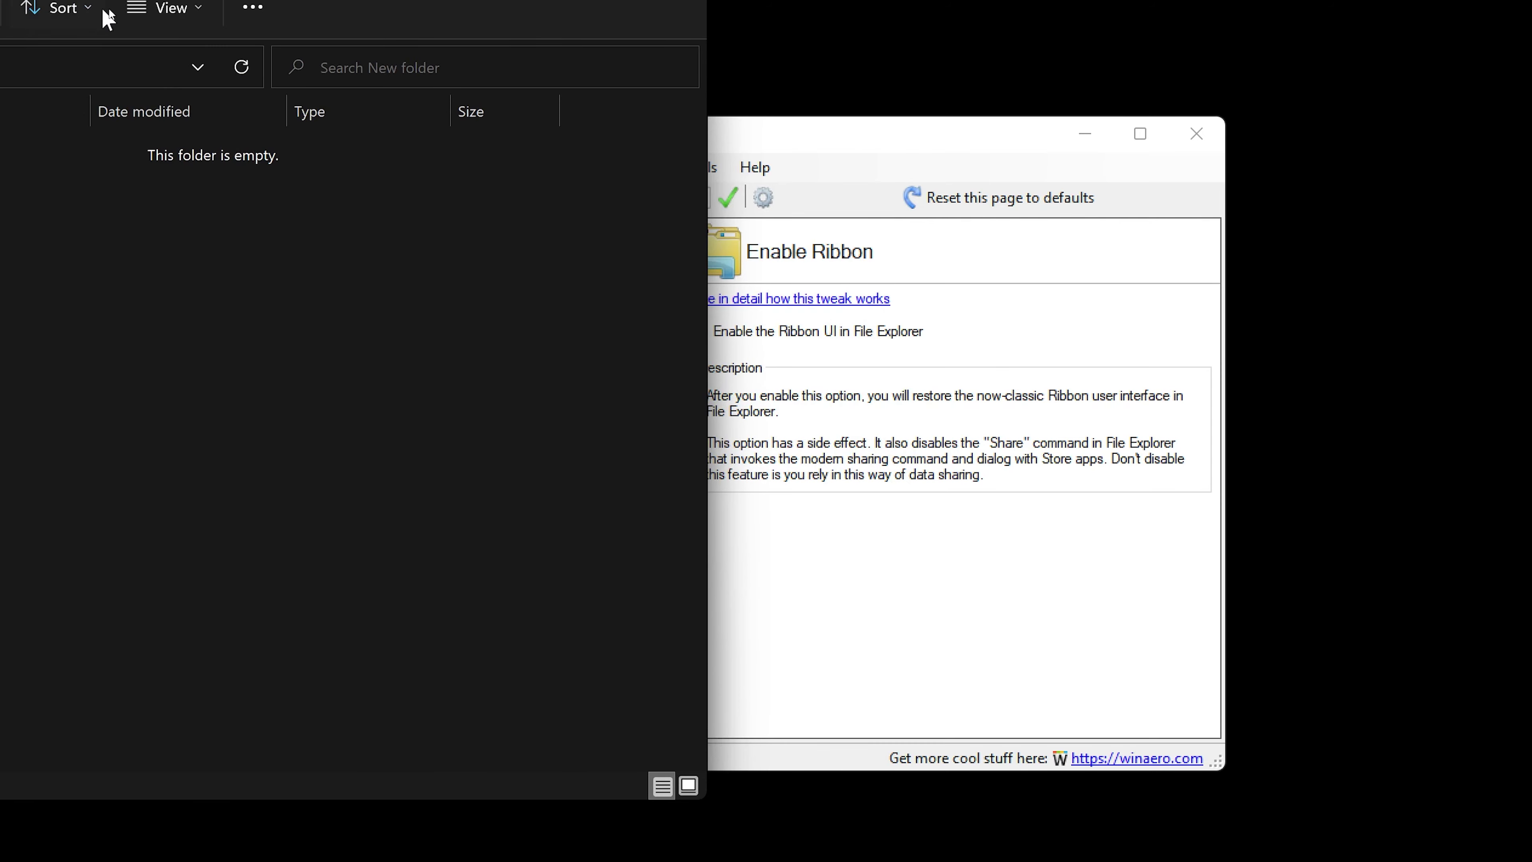
key(alt+F4)
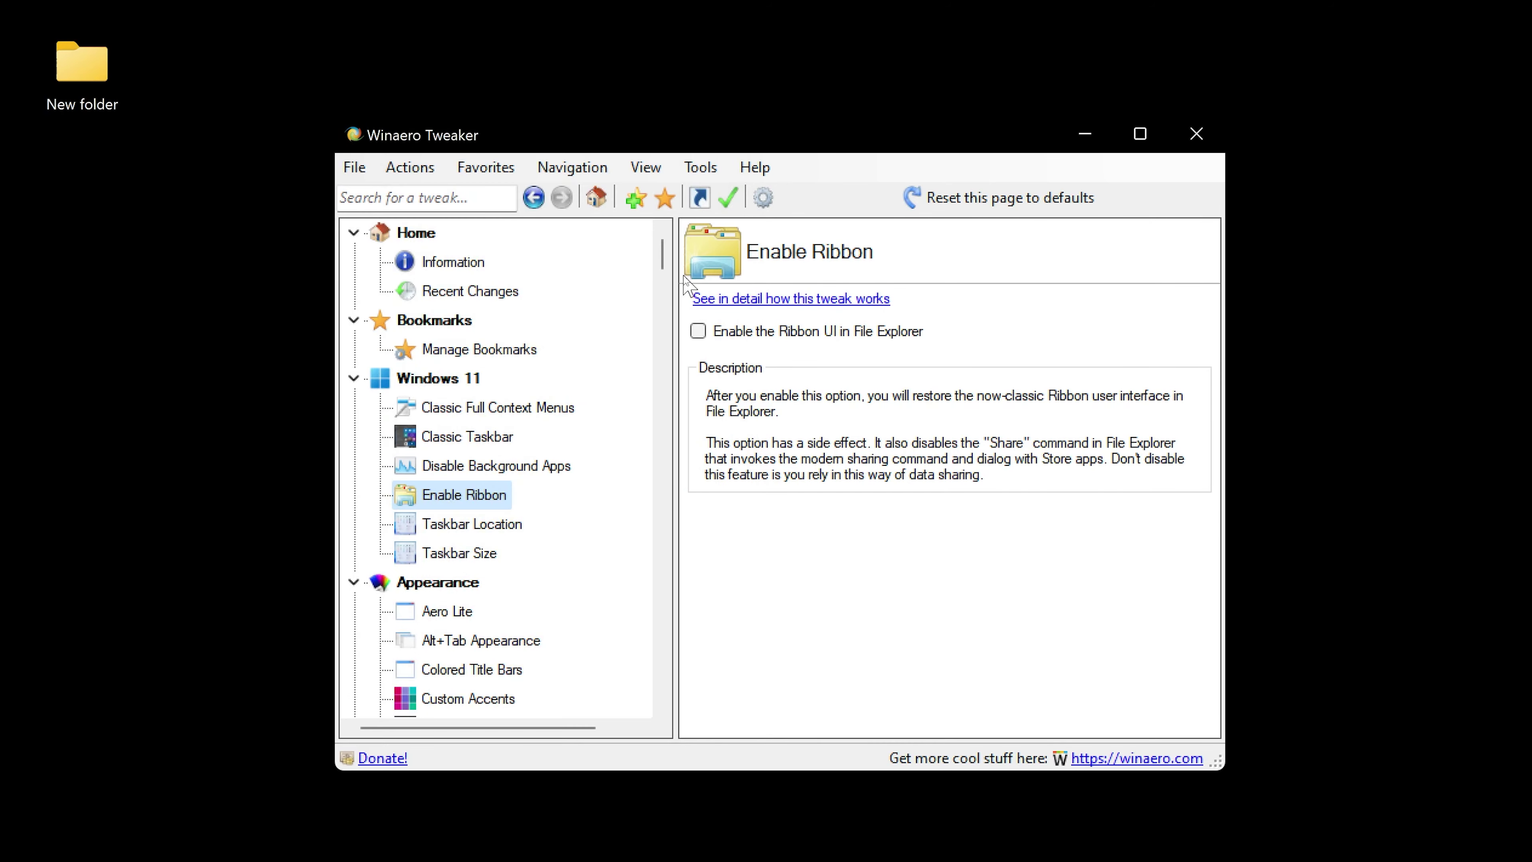
click(726, 340)
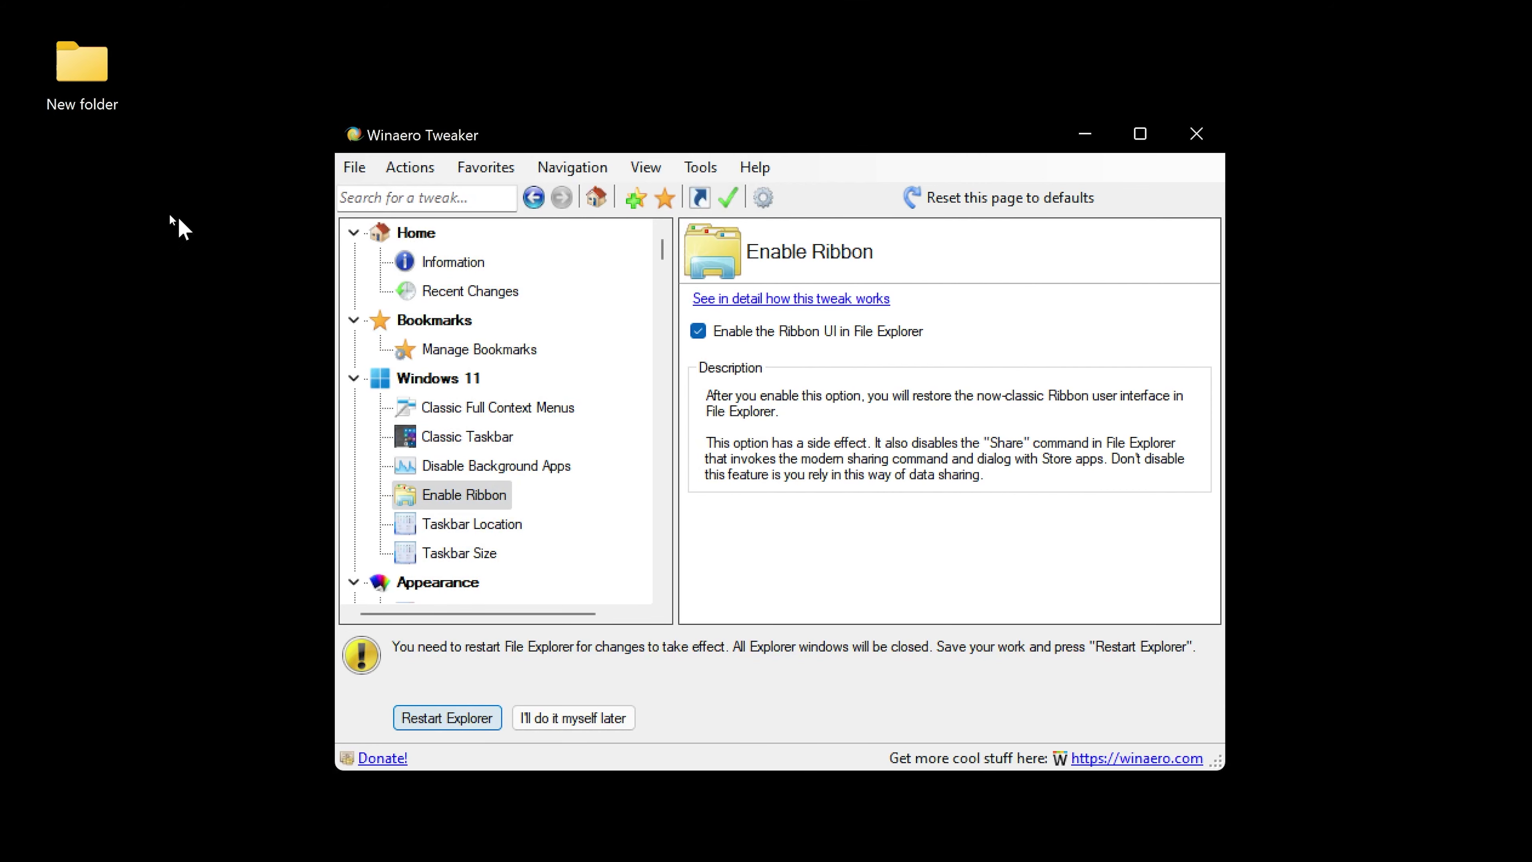
click(87, 63)
right_click(88, 63)
double_click(87, 55)
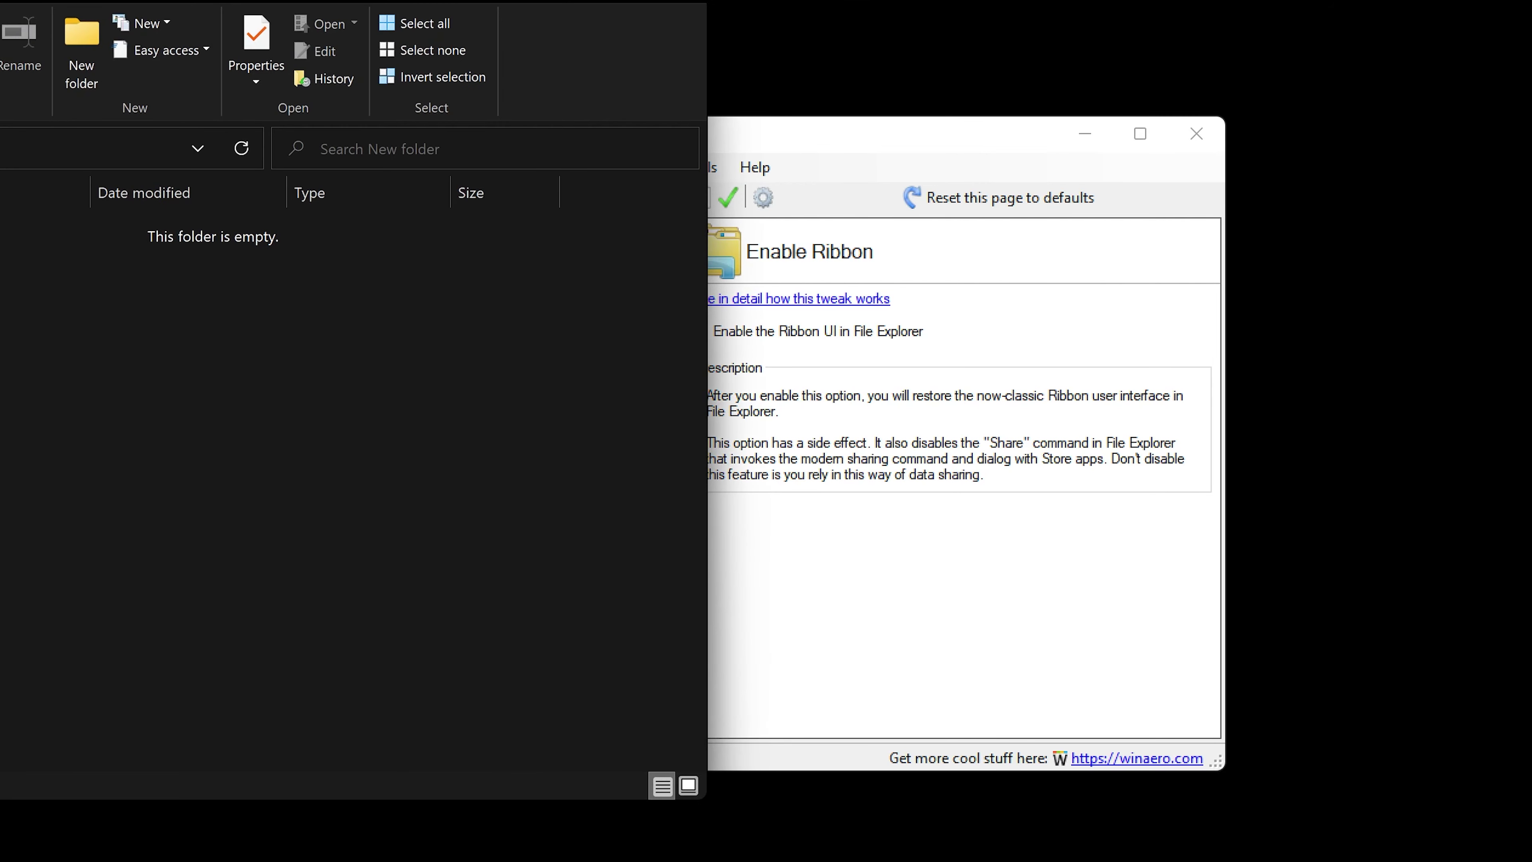
click(869, 418)
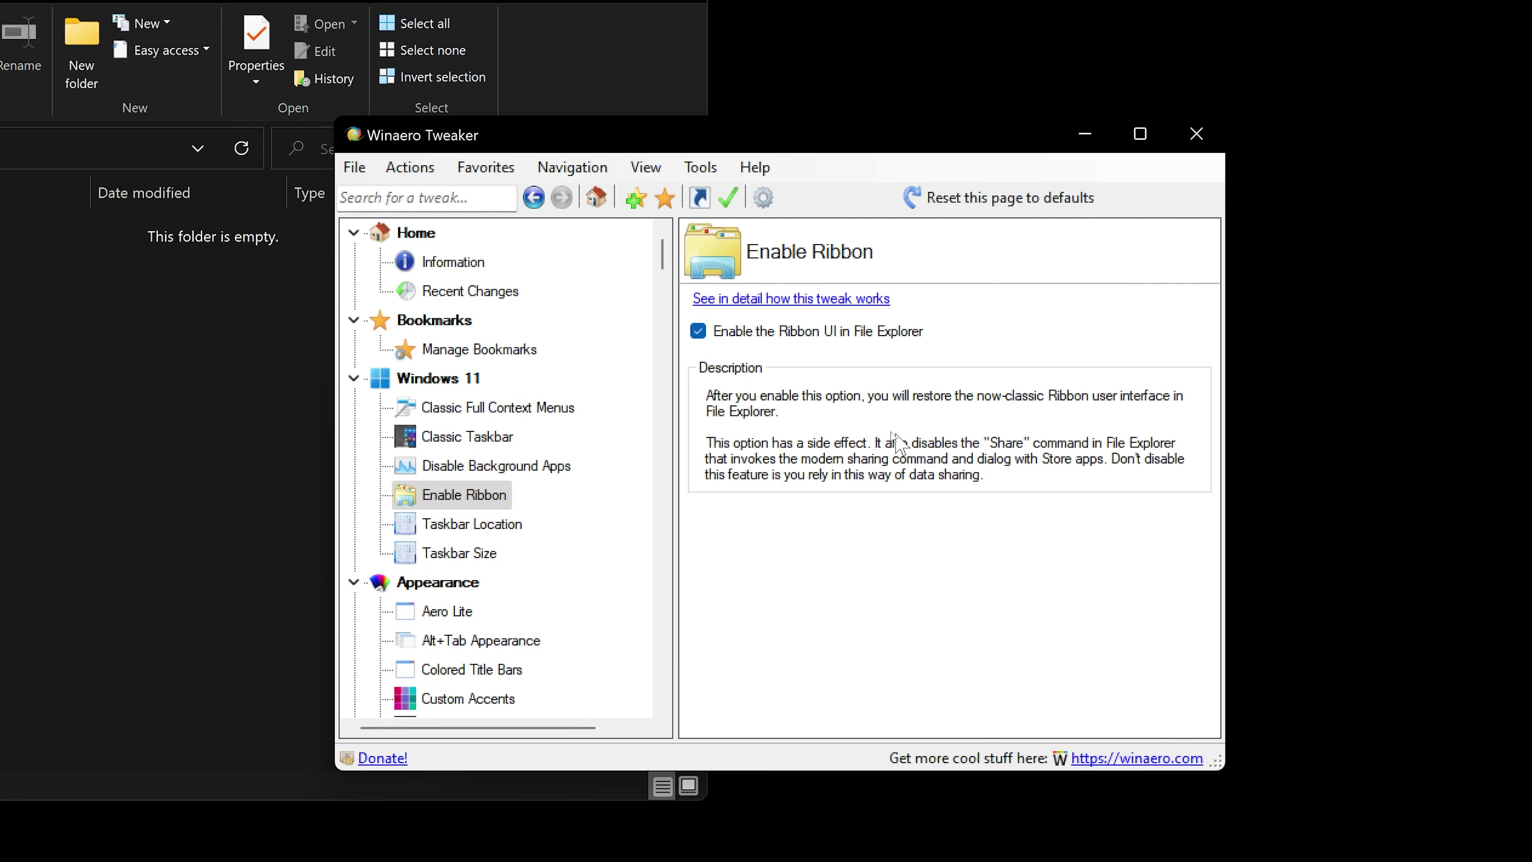
click(772, 331)
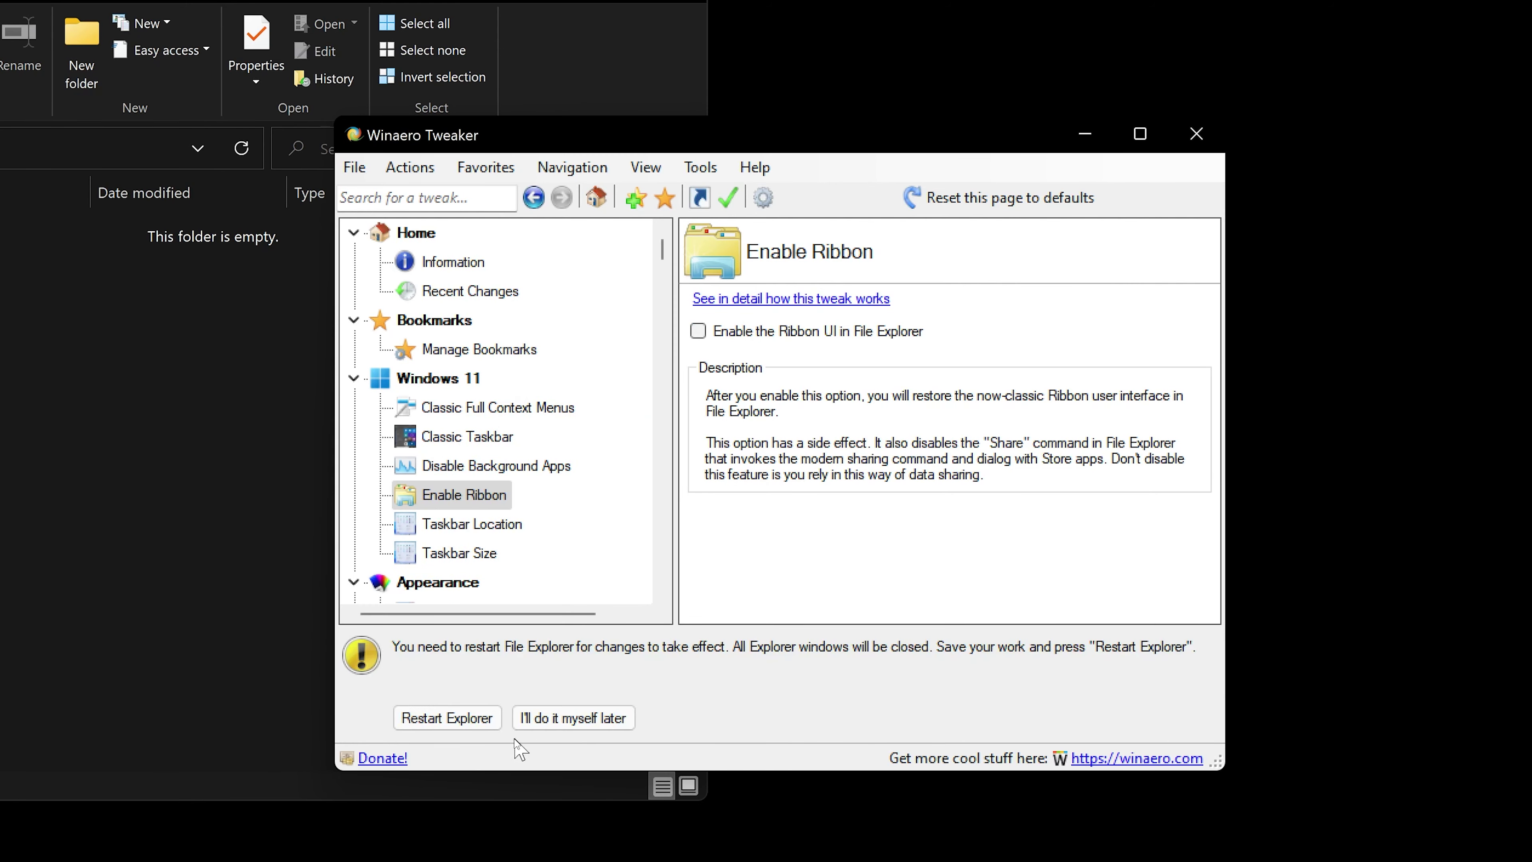
click(453, 717)
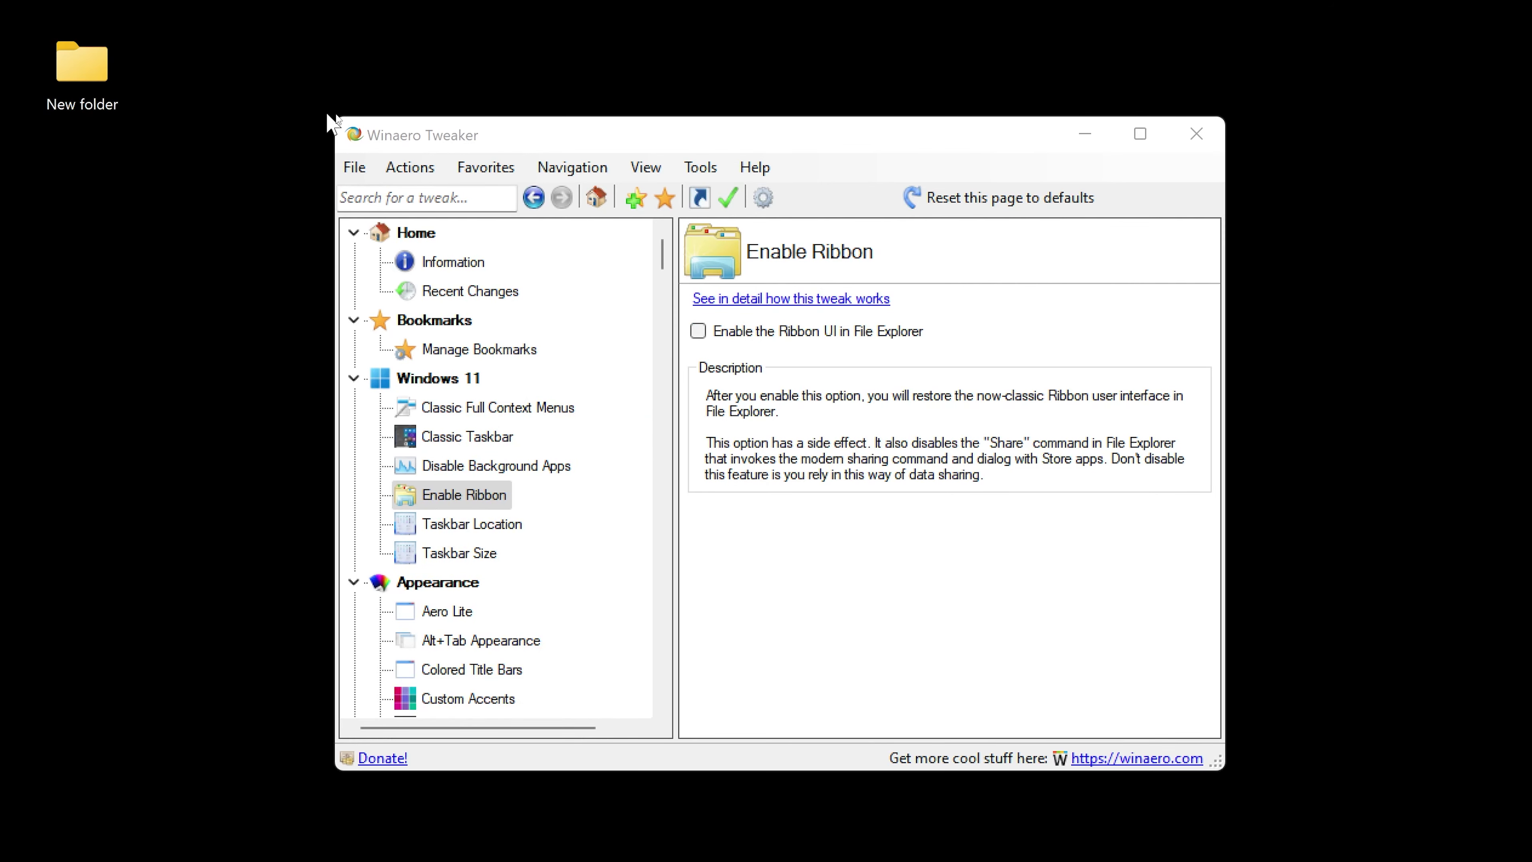
Reposition the tweaker window, scroll the tree, and return to Classic Full Context Menus
drag(678, 139, 542, 123)
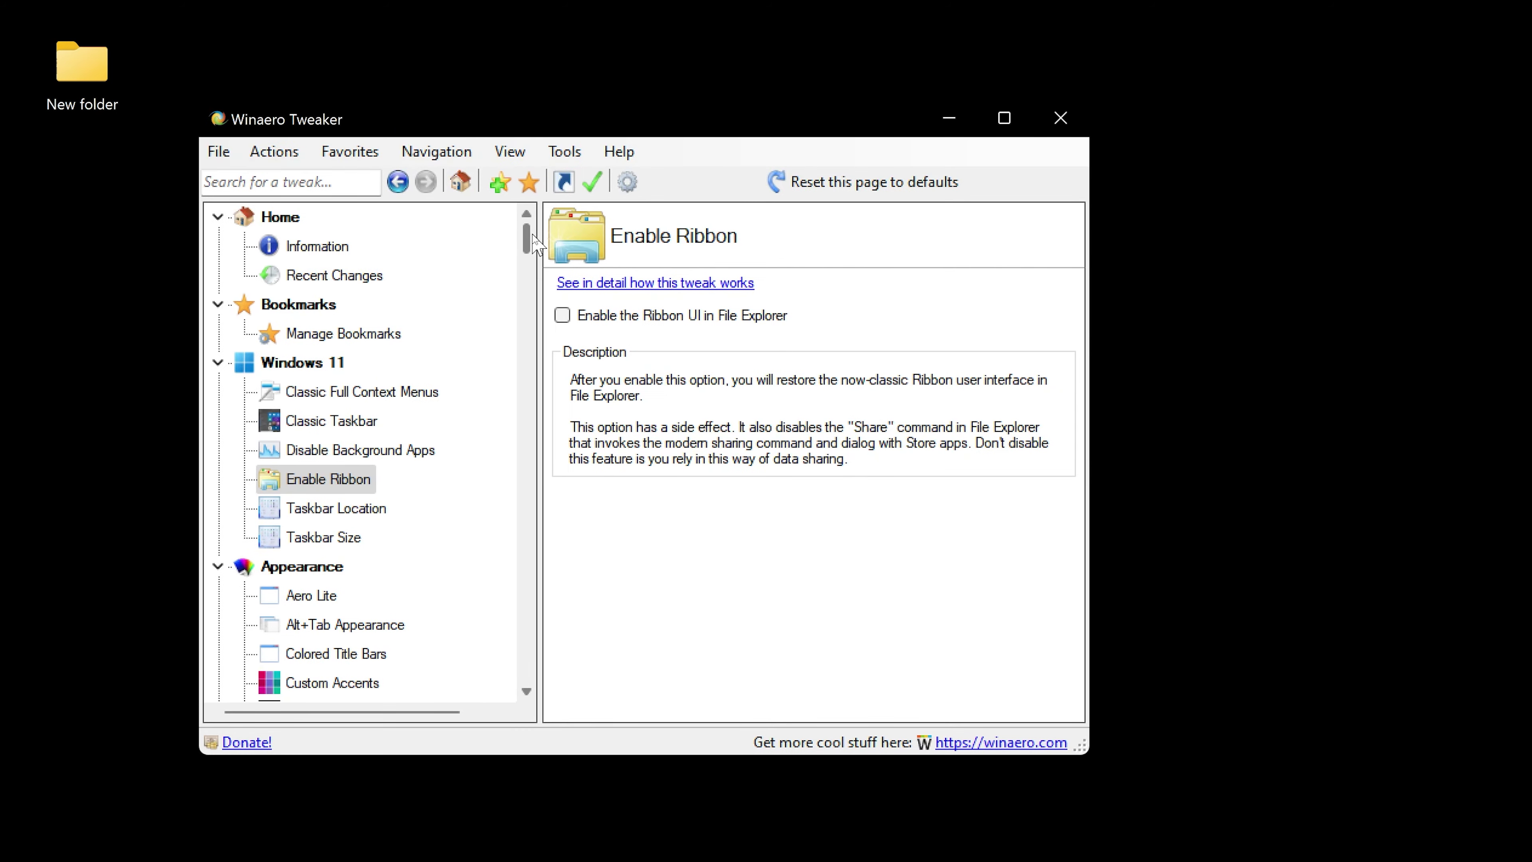
scroll(533, 234, down, 4)
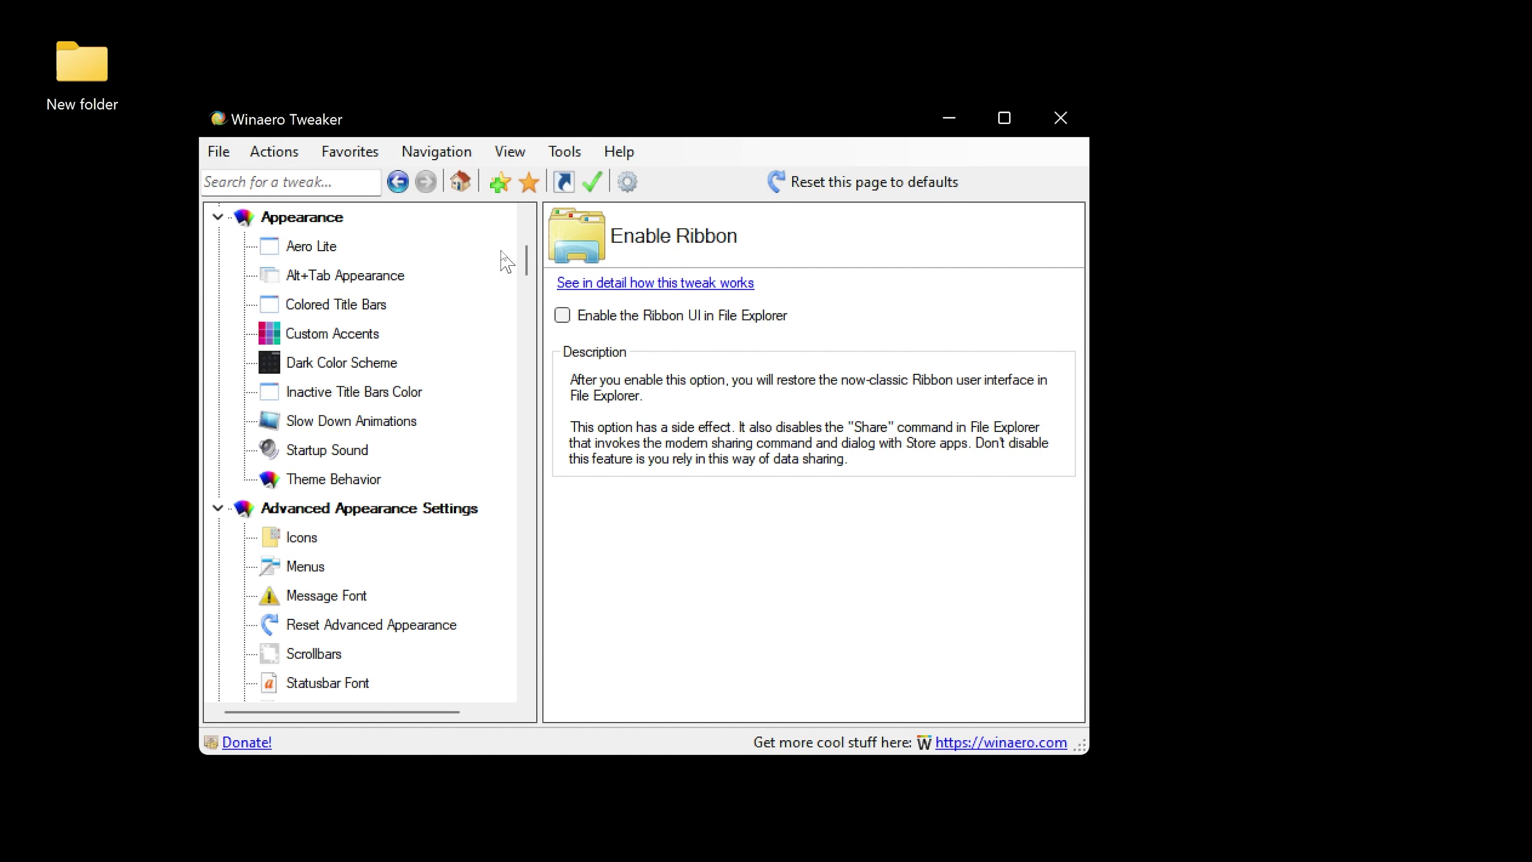
drag(526, 259, 526, 192)
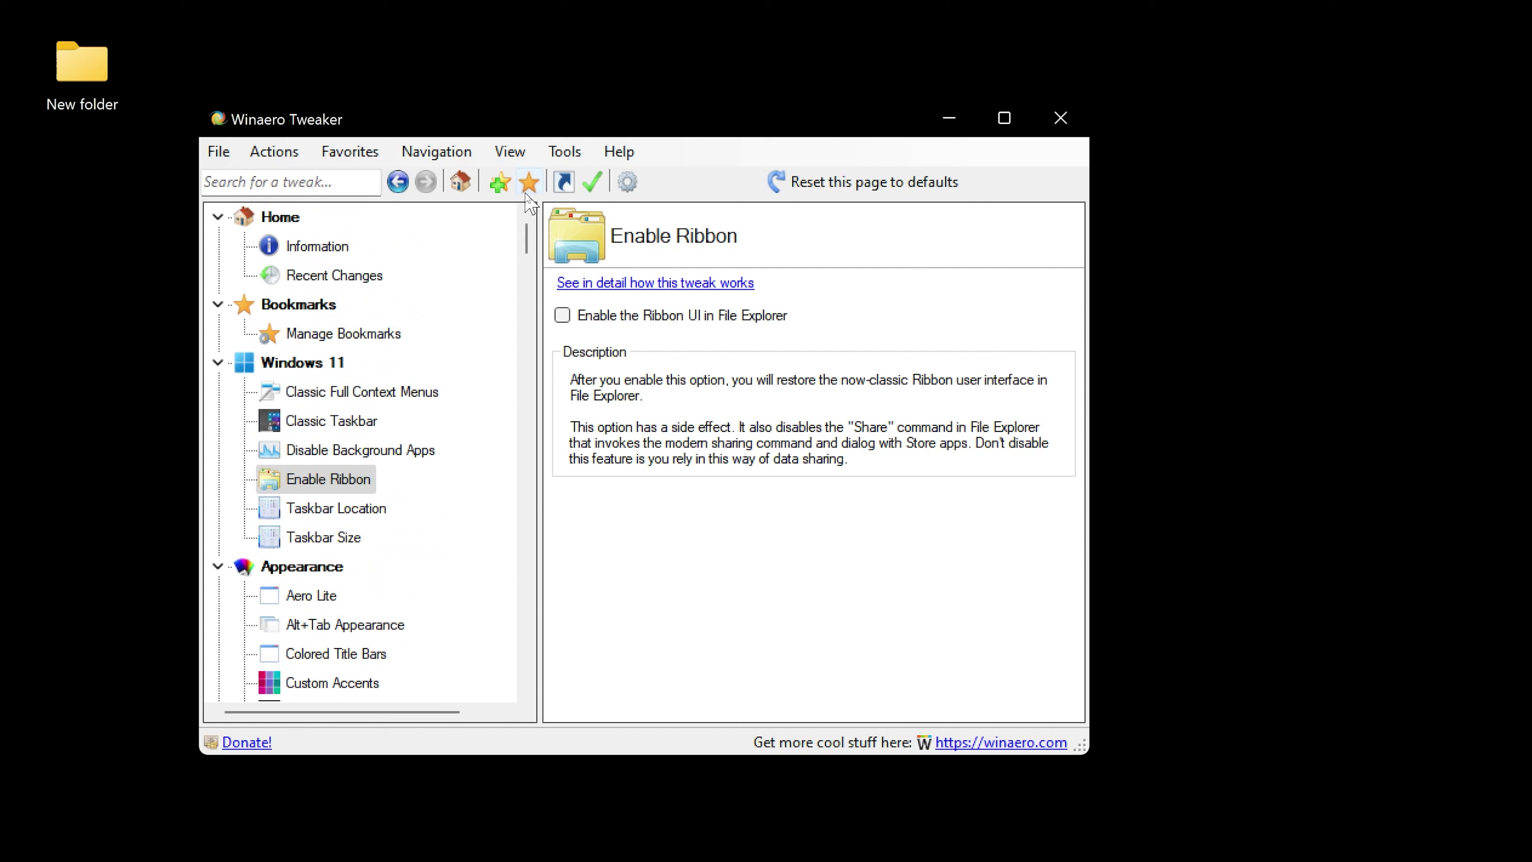
click(384, 394)
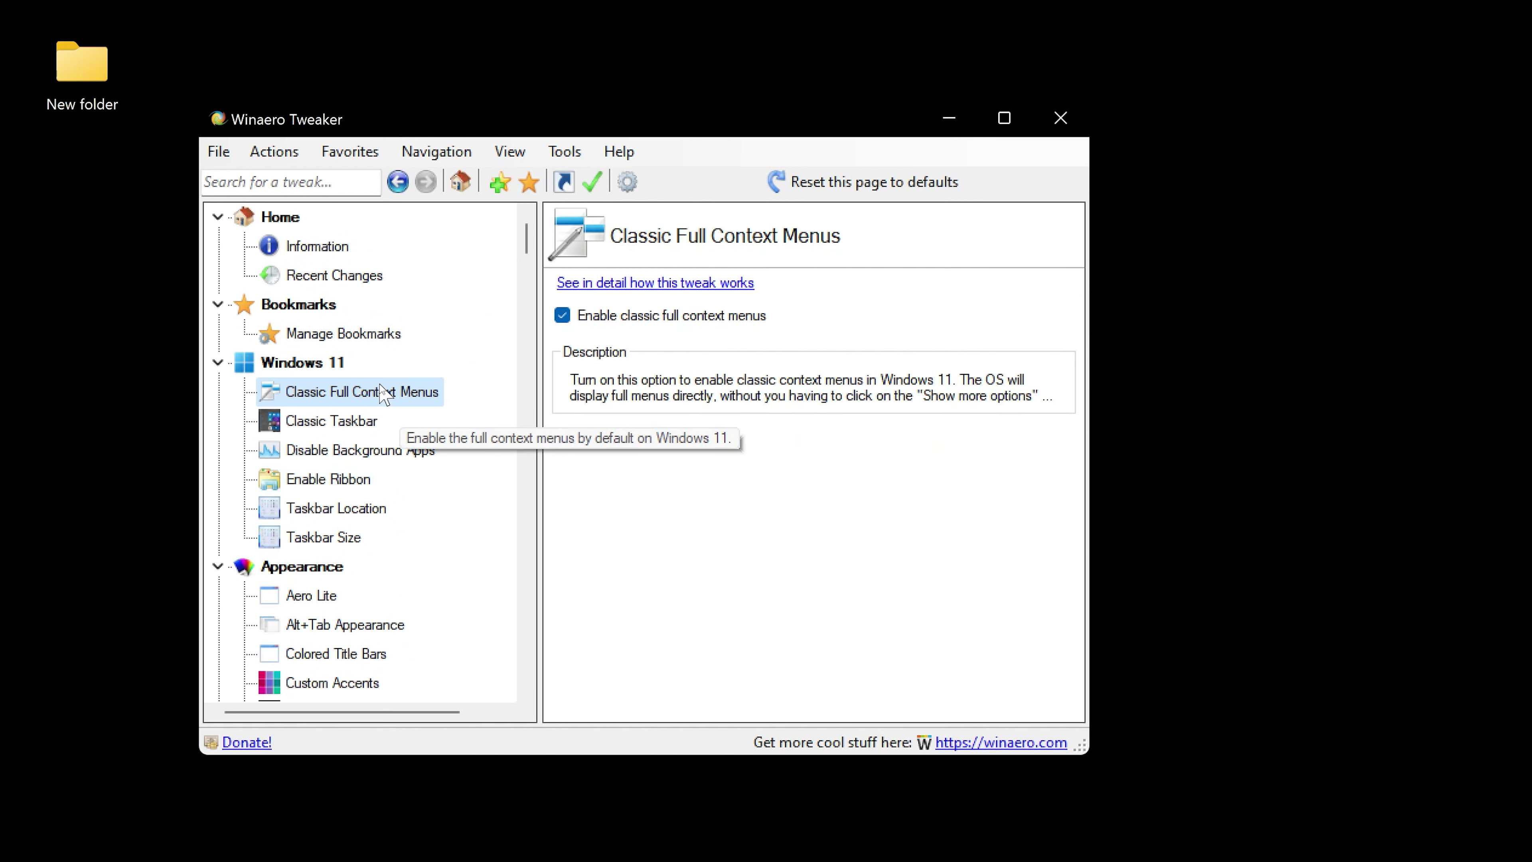
Show the enabled Disable Background Apps page and confirm New folder still has the full menu
click(380, 453)
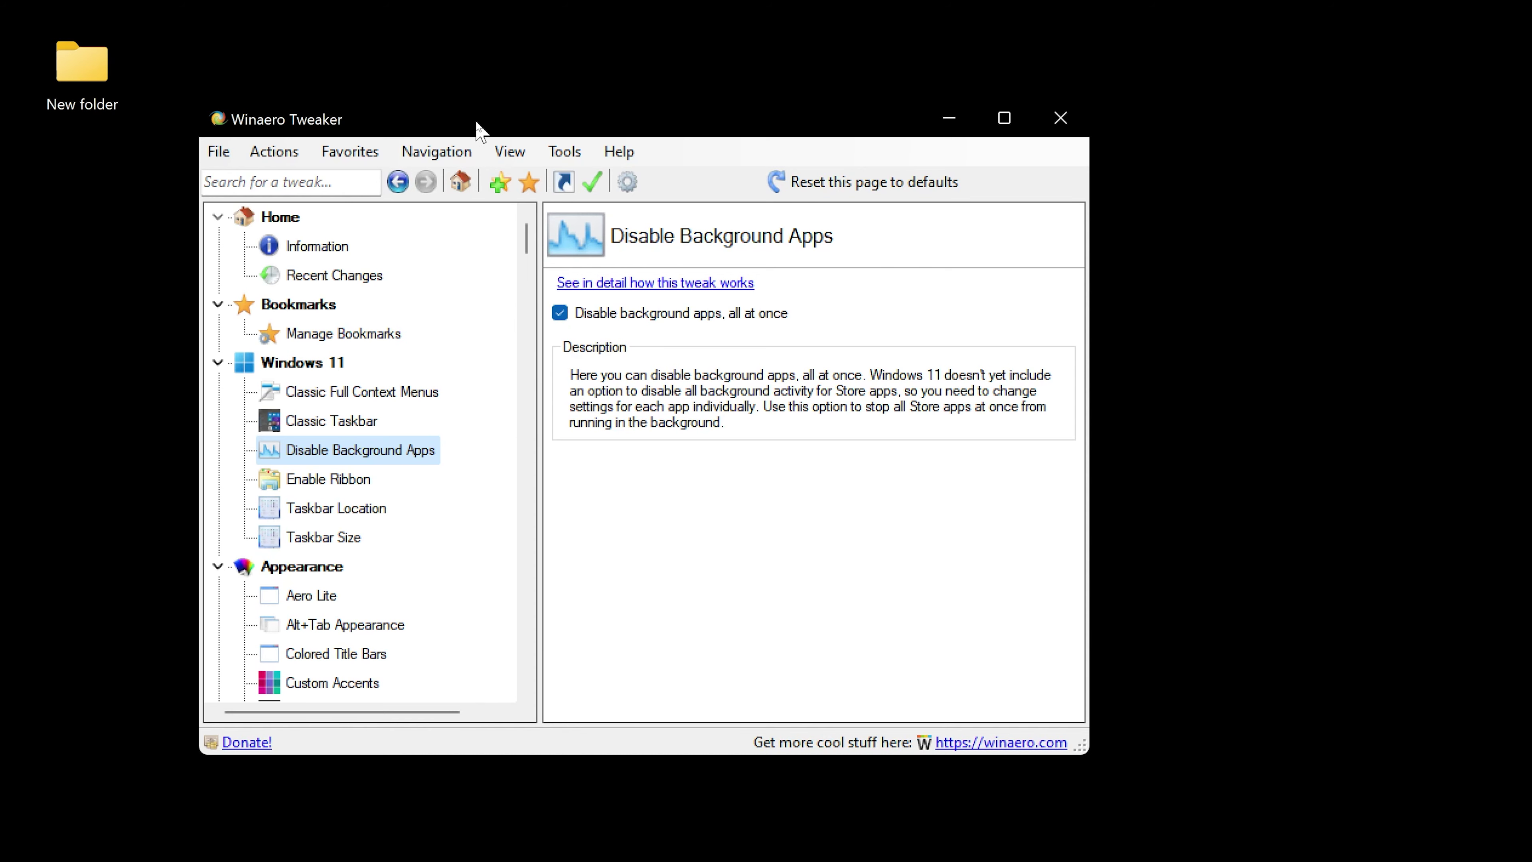
drag(479, 127, 602, 44)
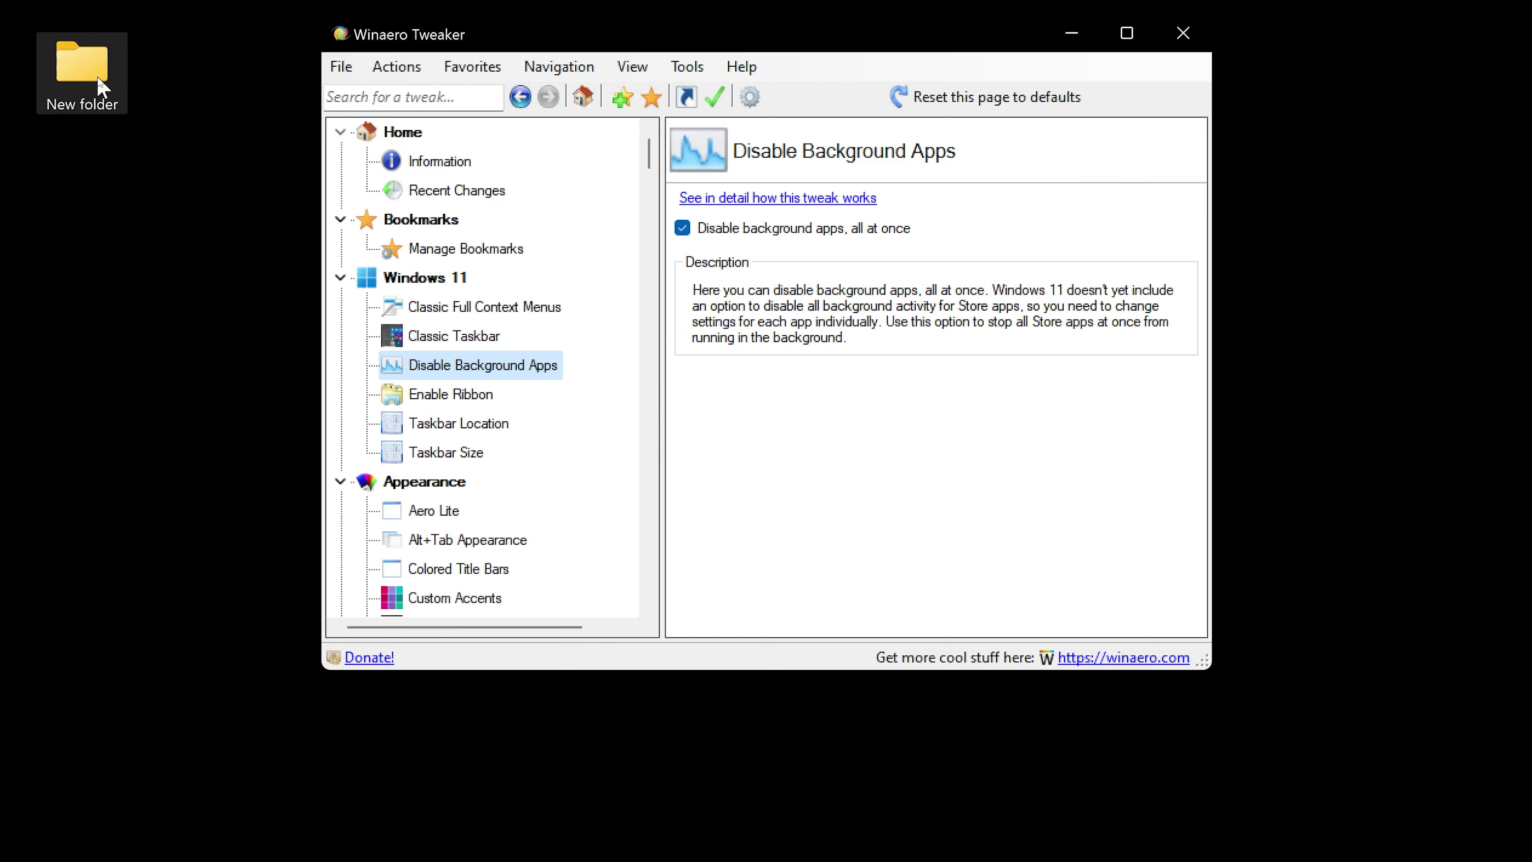
right_click(115, 71)
click(887, 302)
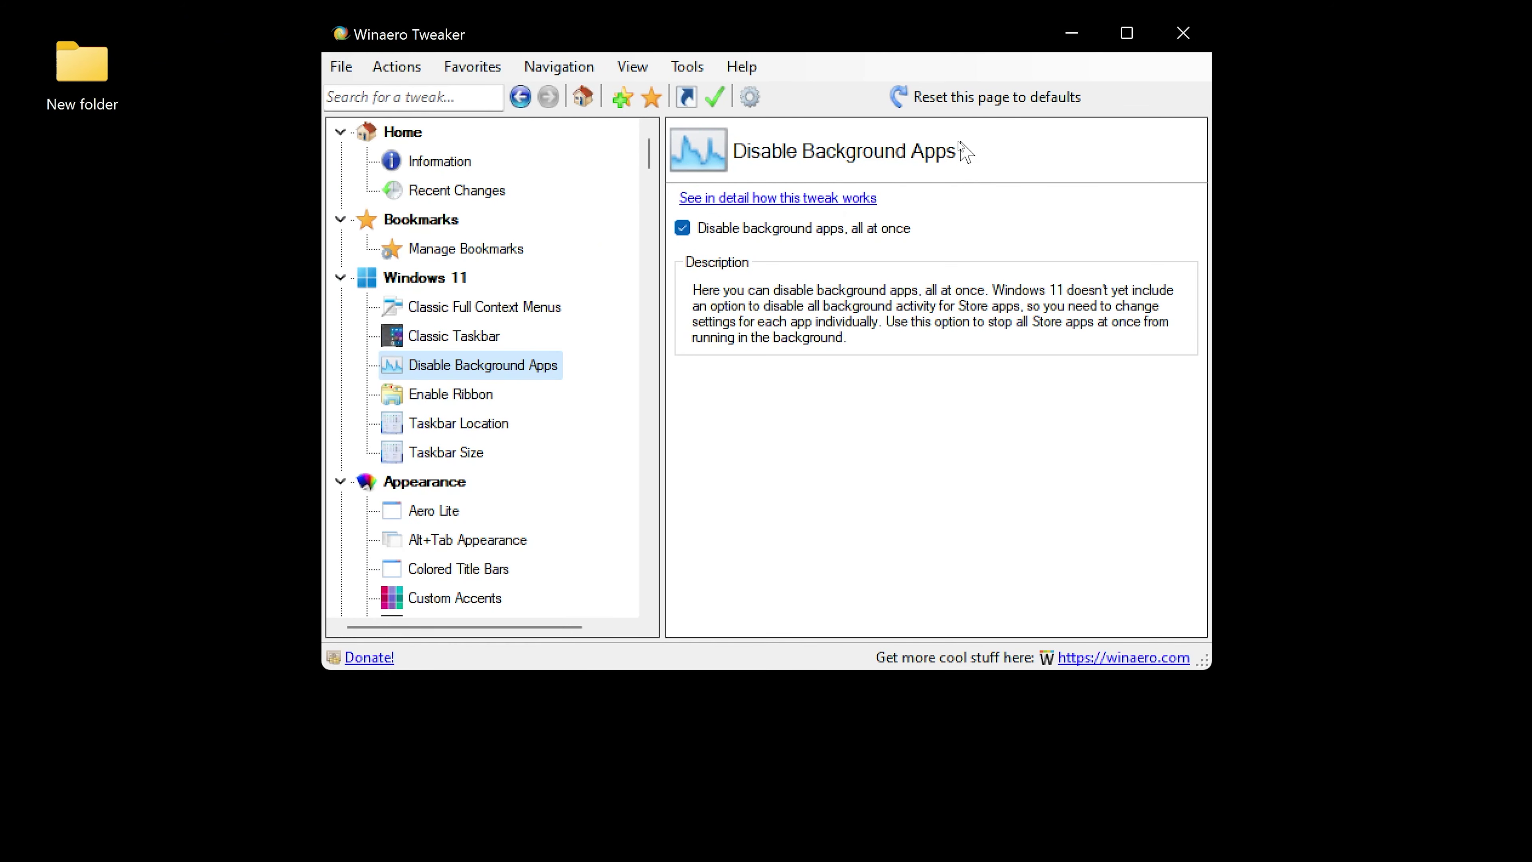